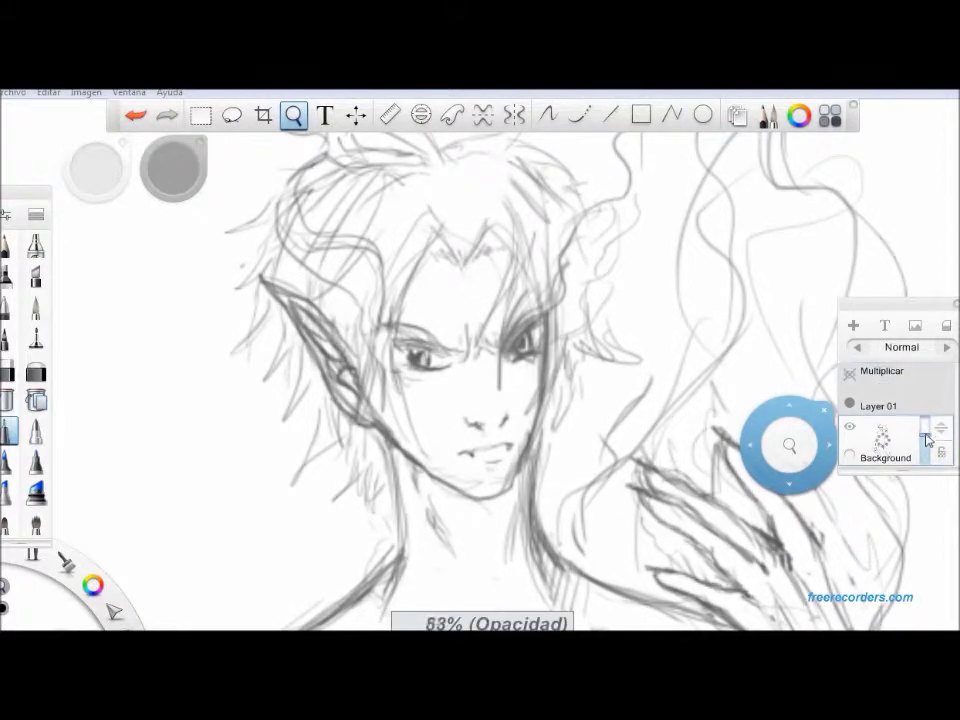
- Trace the fringe, hair strands, one eye, the nose and the mouth in black pencil on Layer 01 over the faded sketch
click(110, 192)
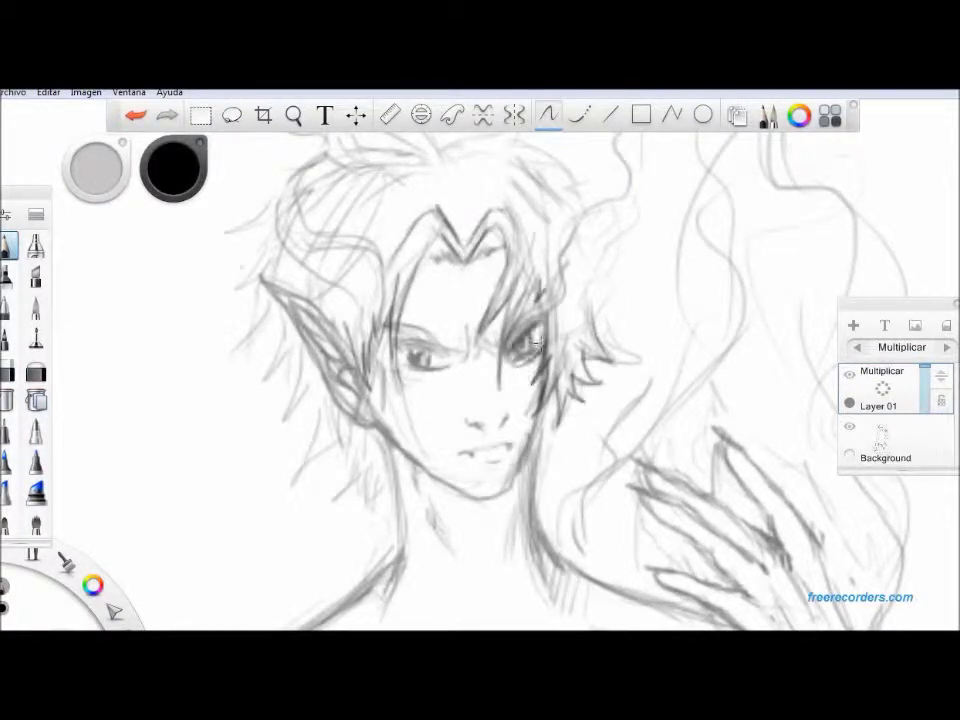
scroll(537, 368, up, 3)
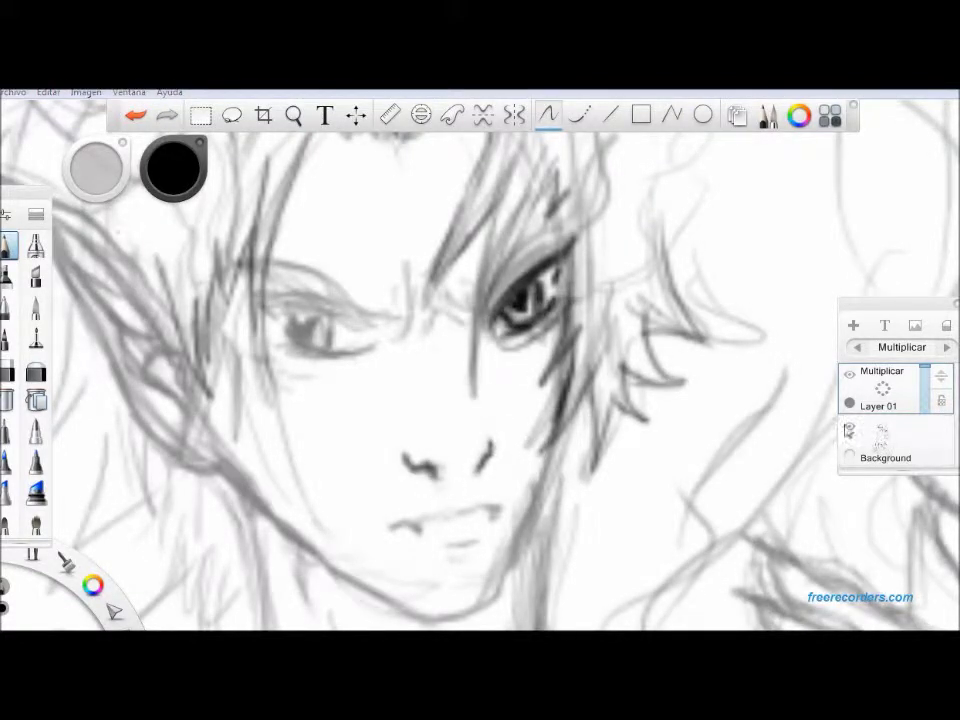
key(ctrl+b)
key(Escape)
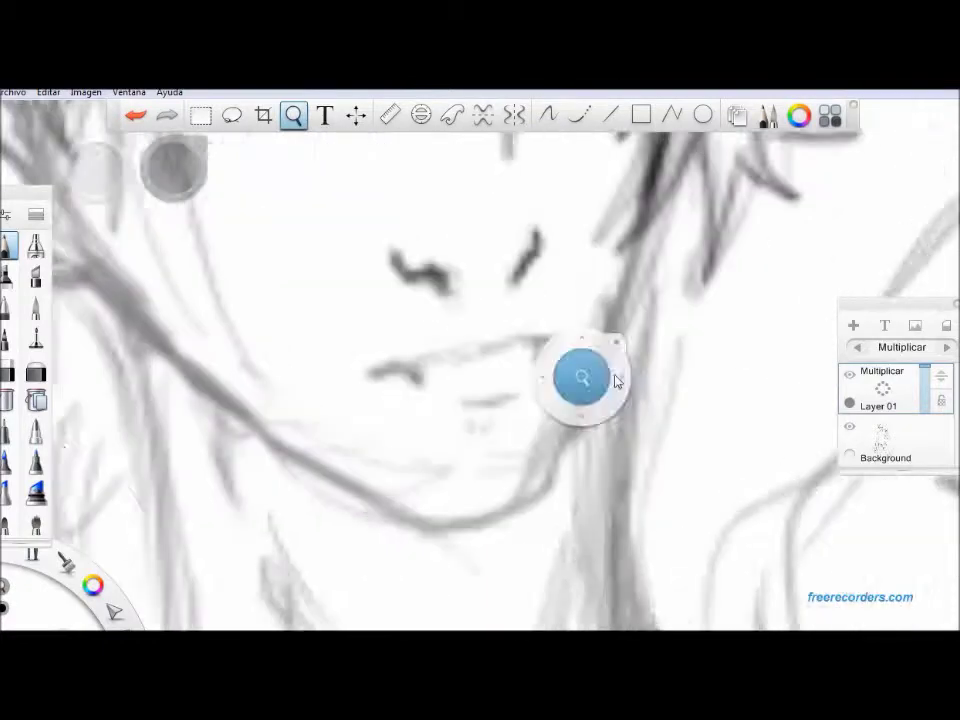
drag(615, 379, 423, 483)
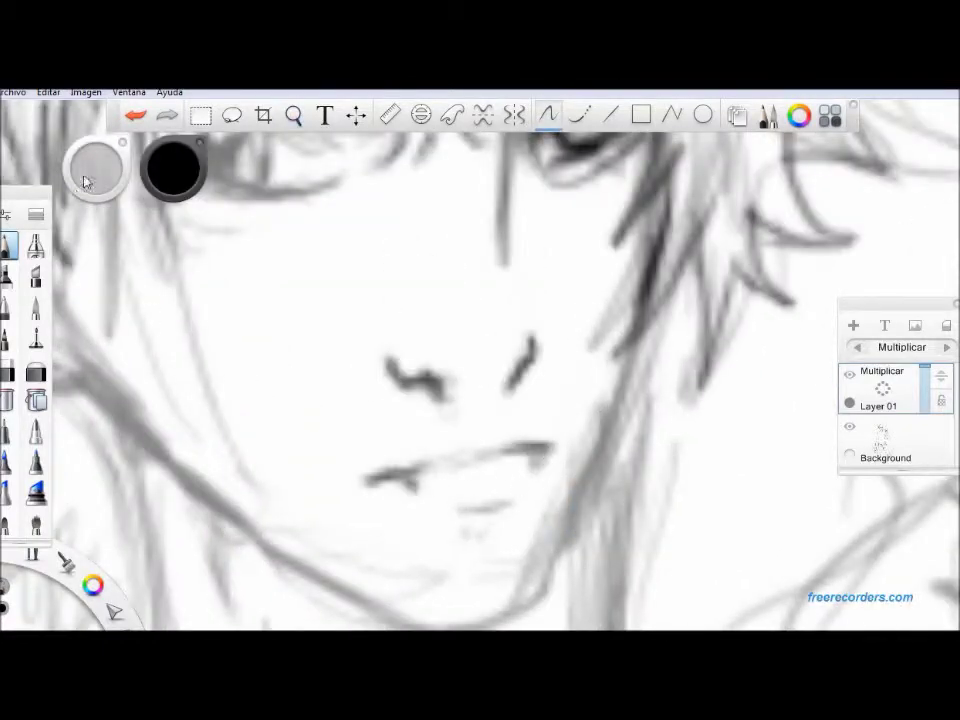
drag(590, 551, 549, 514)
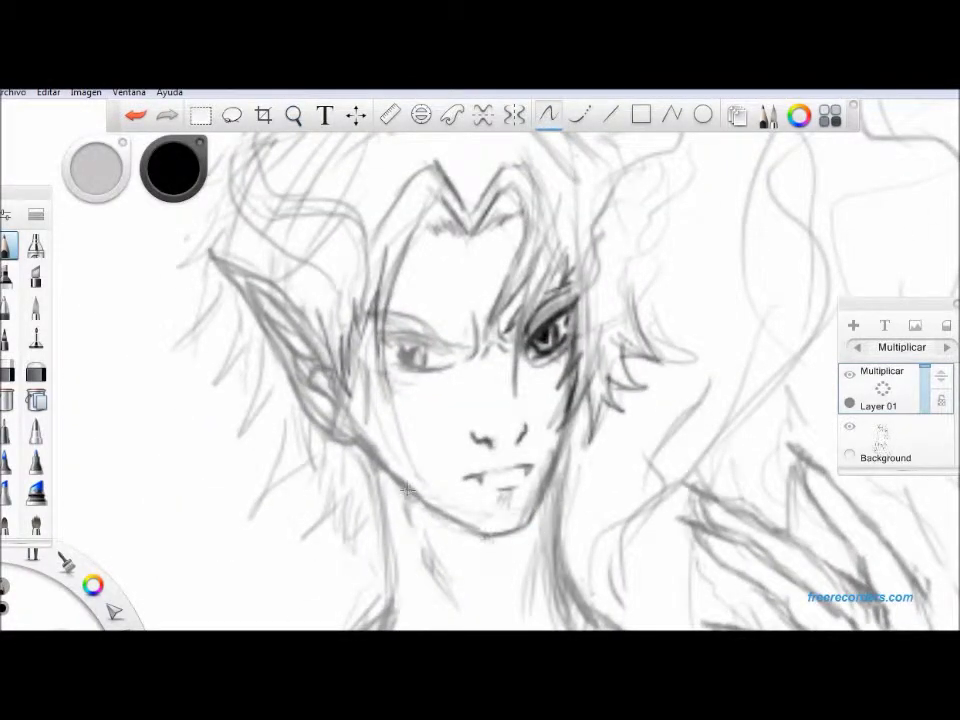
- Restore the Background layer to full opacity and erase the stray sketch lines beside the face
click(855, 437)
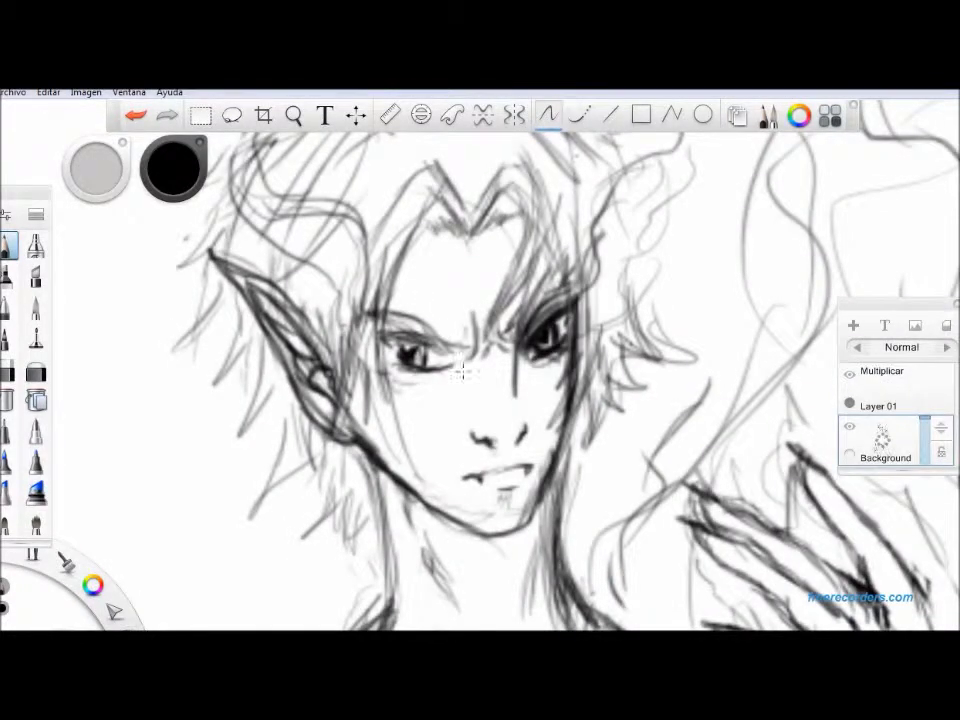
click(900, 400)
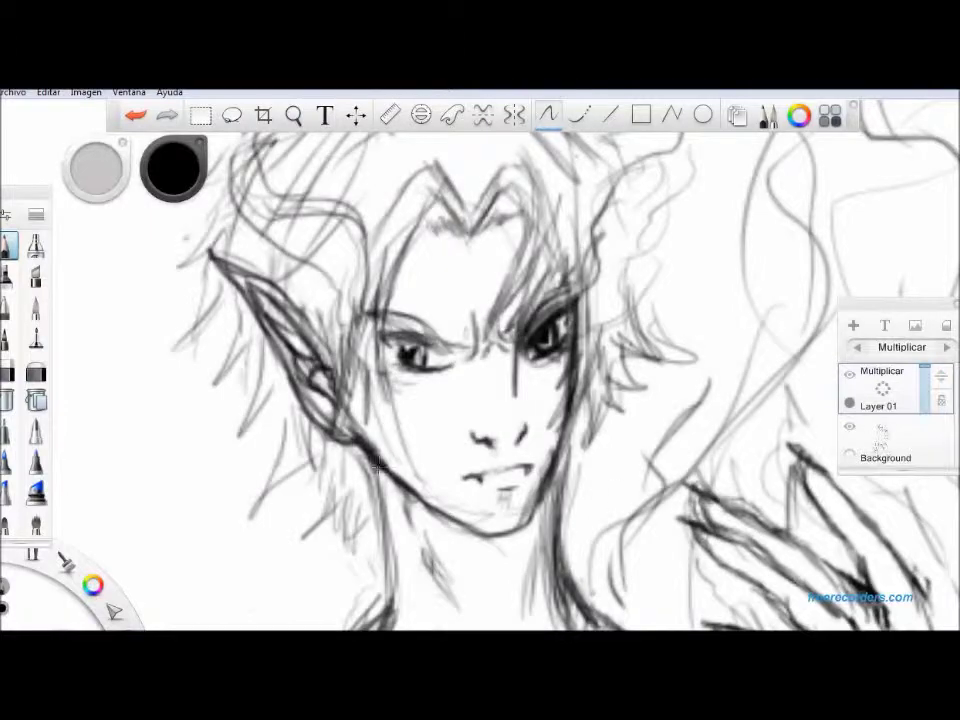
scroll(600, 484, up, 3)
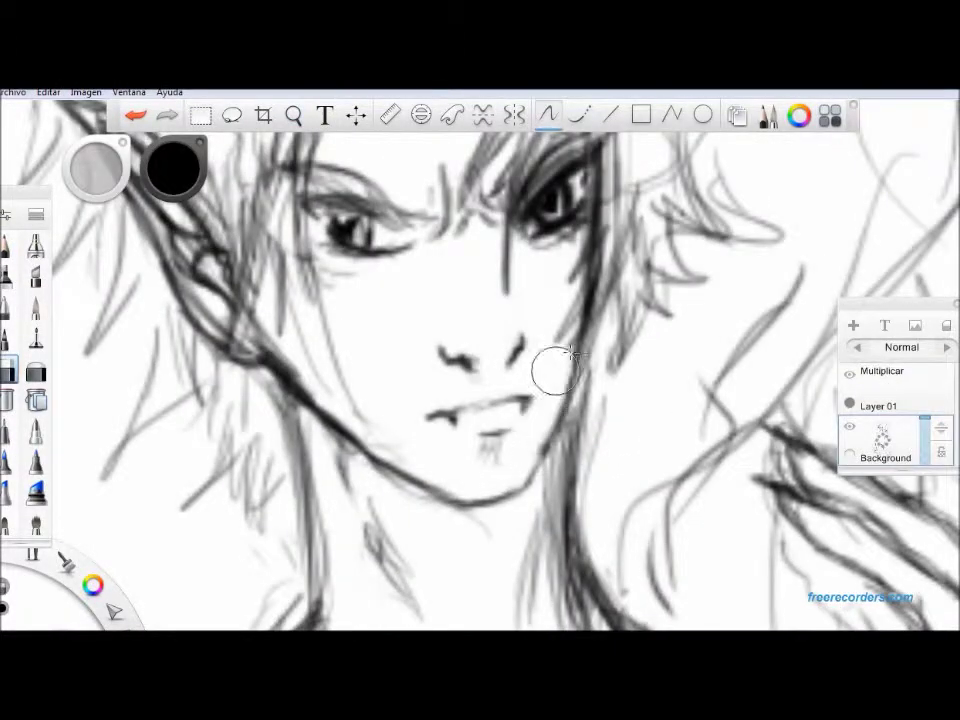
scroll(450, 553, down, 3)
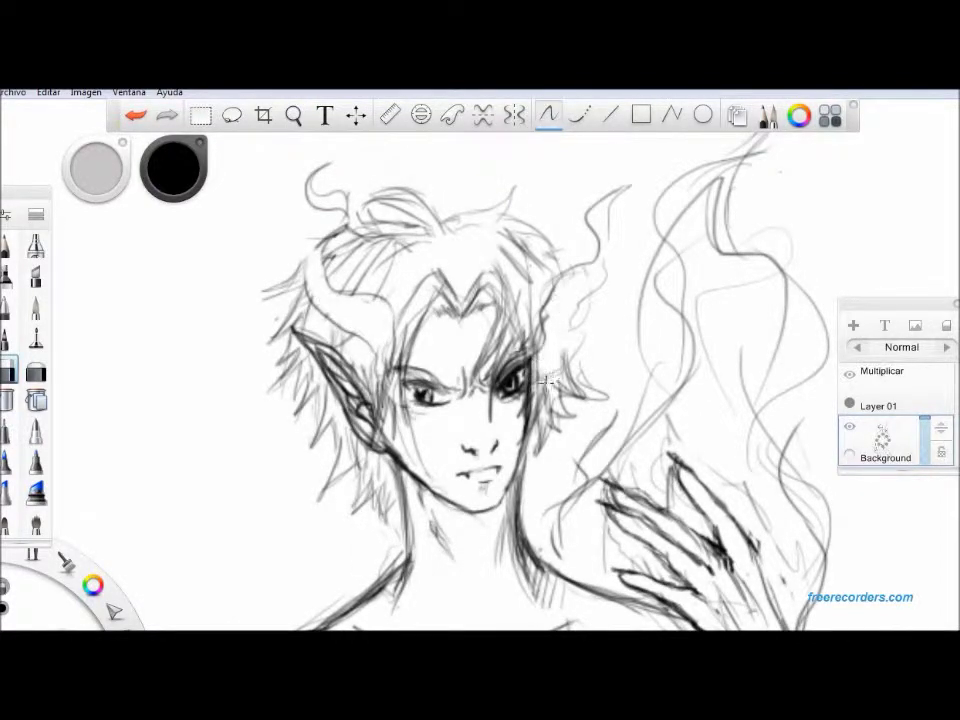
click(880, 390)
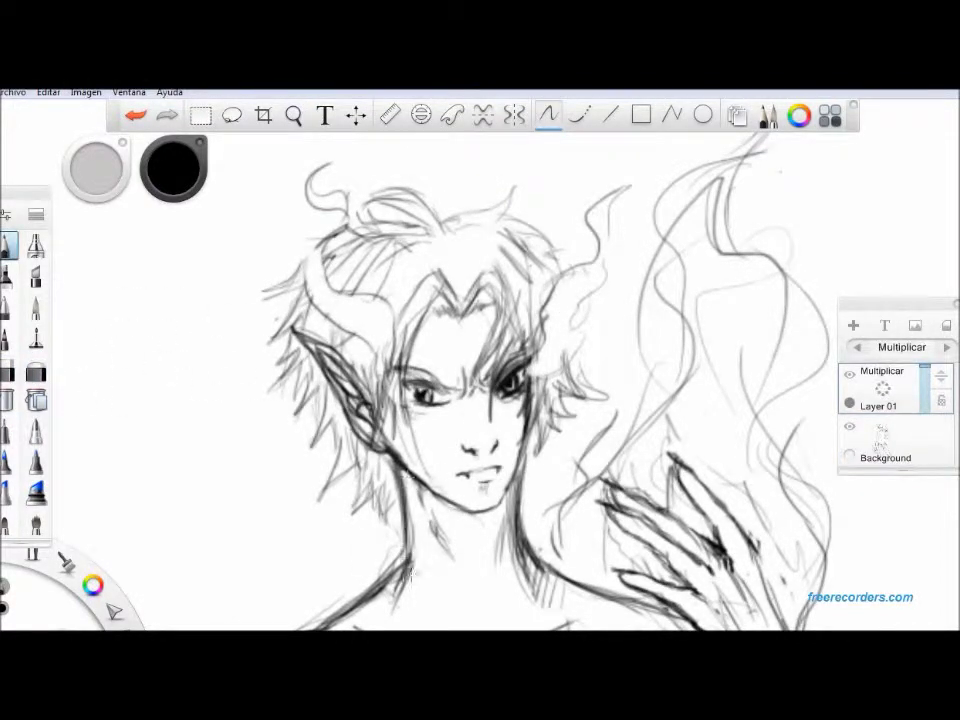
- Erase the outline of the raised forearm and elbow on the Background layer and redraw it with the pencil
drag(500, 610, 583, 403)
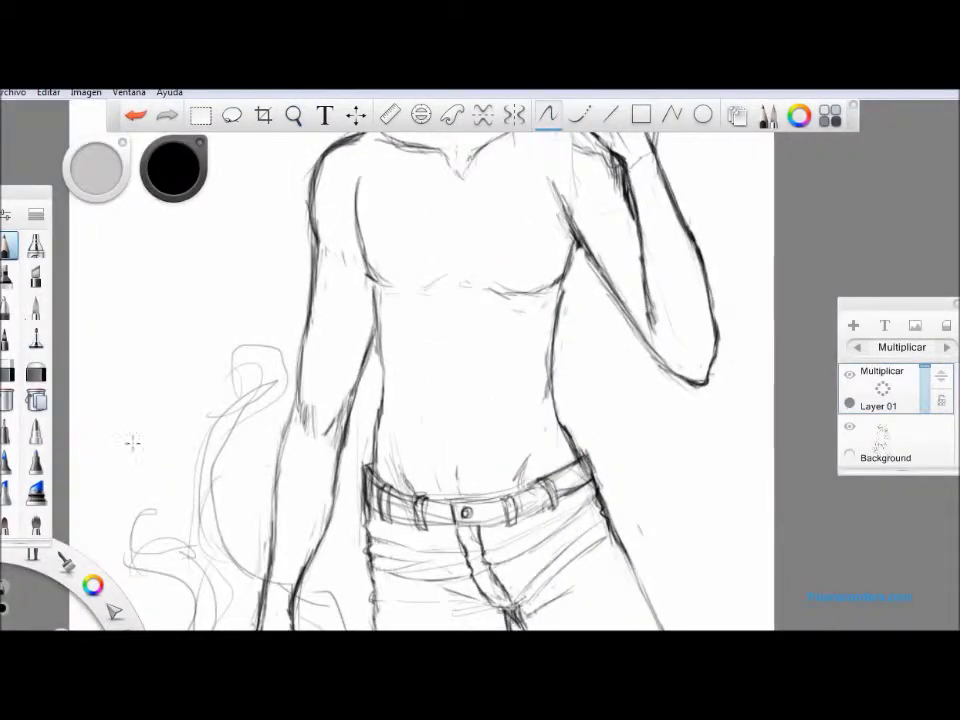
key(Down)
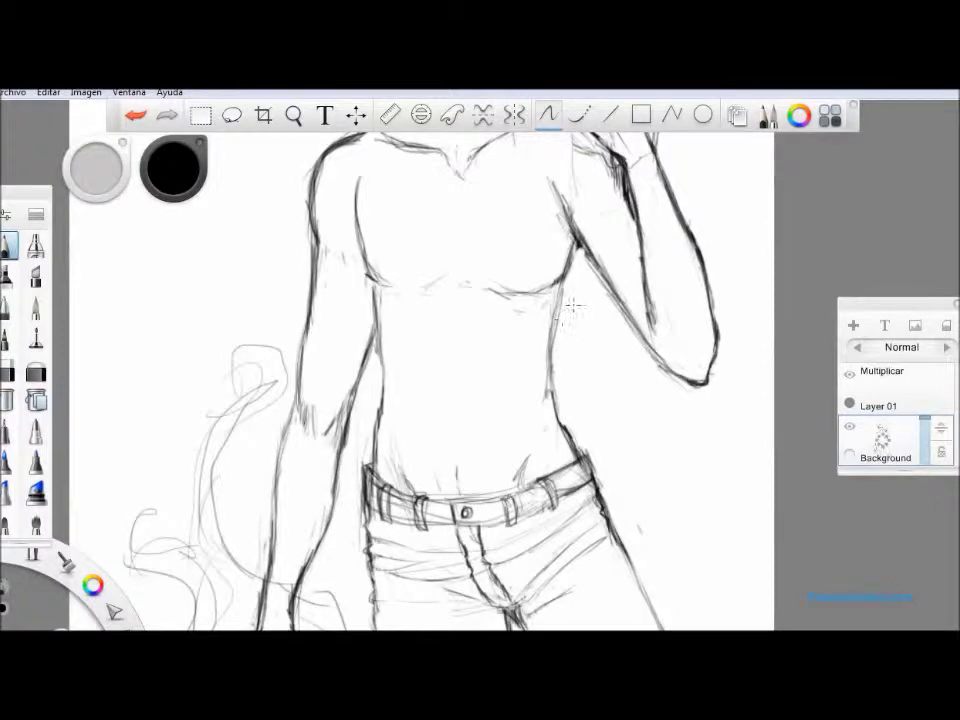
click(7, 373)
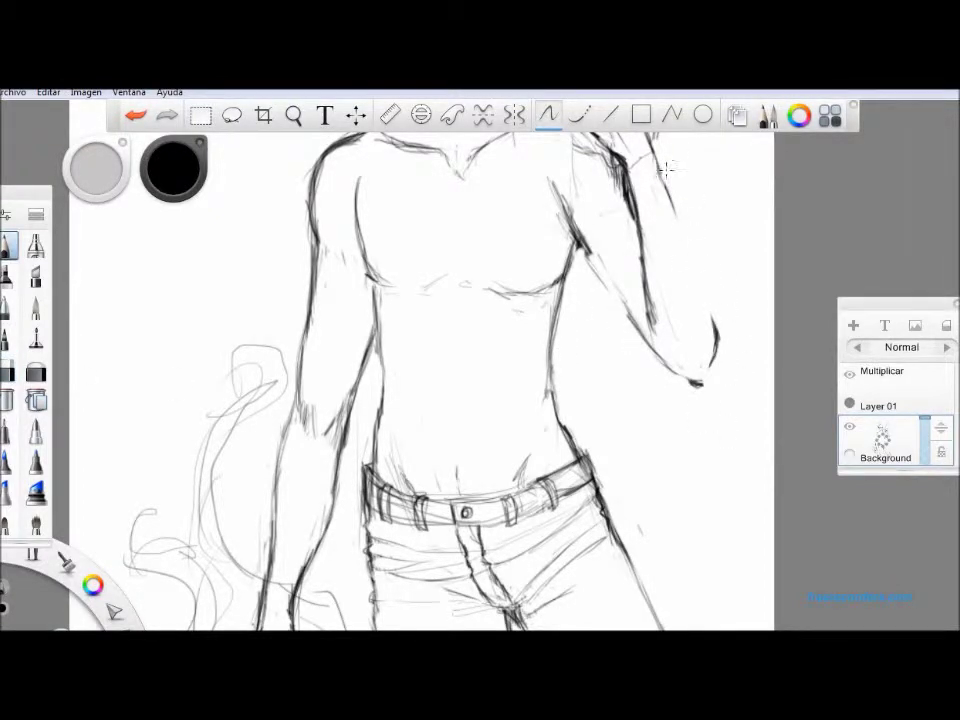
drag(703, 367, 660, 394)
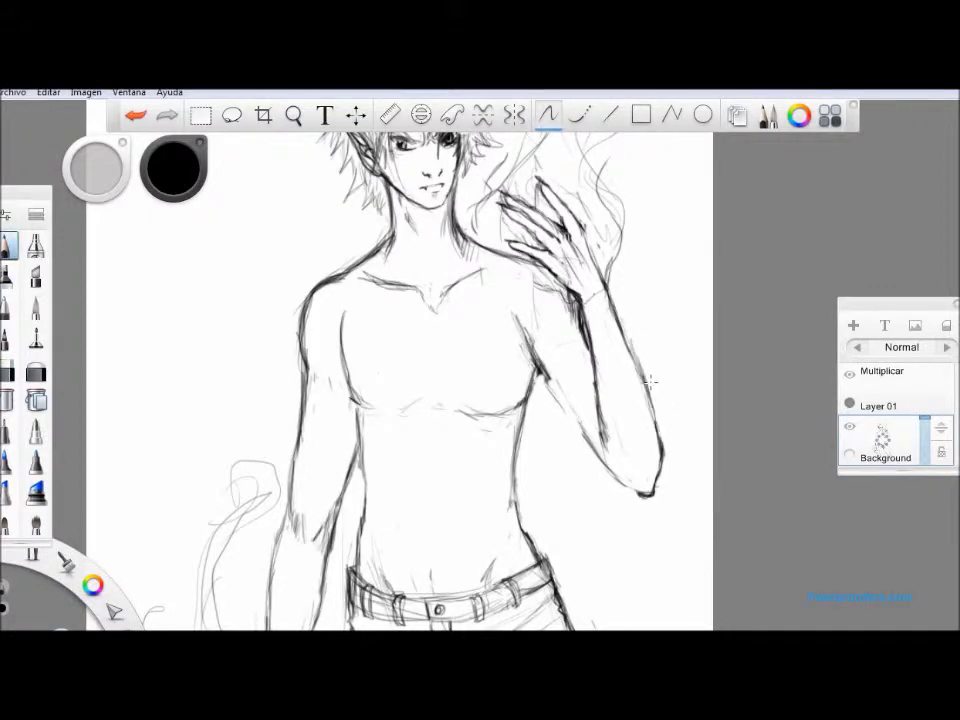
- Add a new layer above Layer 01 and clean up stray lines on the Background sketch
key(ctrl+shift+n)
drag(643, 555, 679, 459)
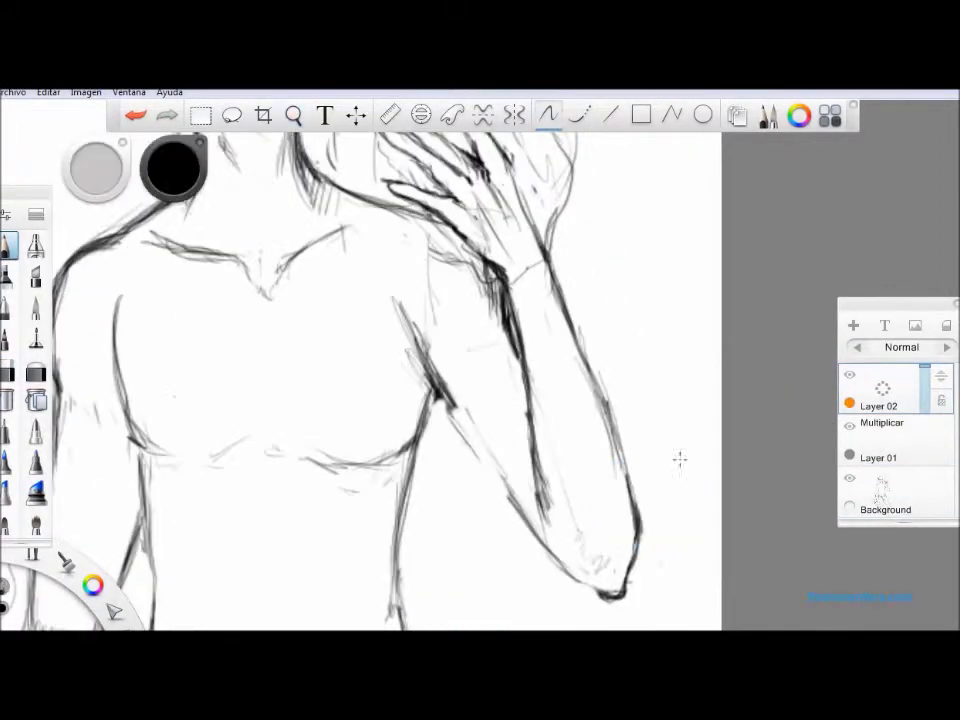
click(877, 480)
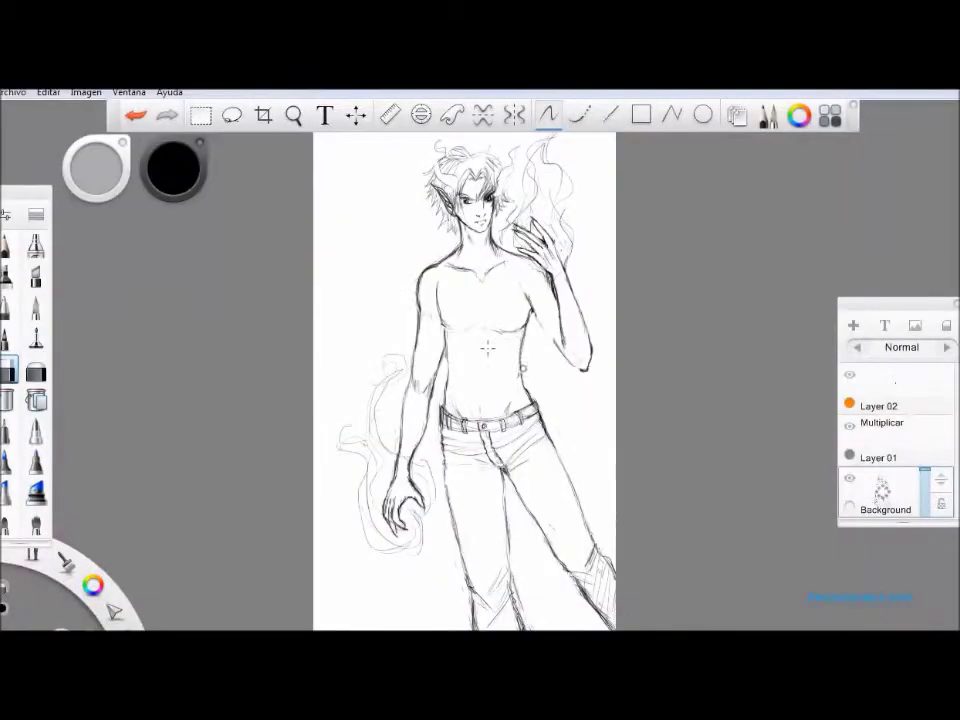
- Paint the face, neck, chest and raised hand on Layer 02 with a Copic marker in YR30 Macadamia
click(877, 395)
key(space)
mouse_move(776, 381)
mouse_down()
mouse_move(524, 590)
mouse_move(521, 580)
mouse_up()
click(21, 495)
click(830, 115)
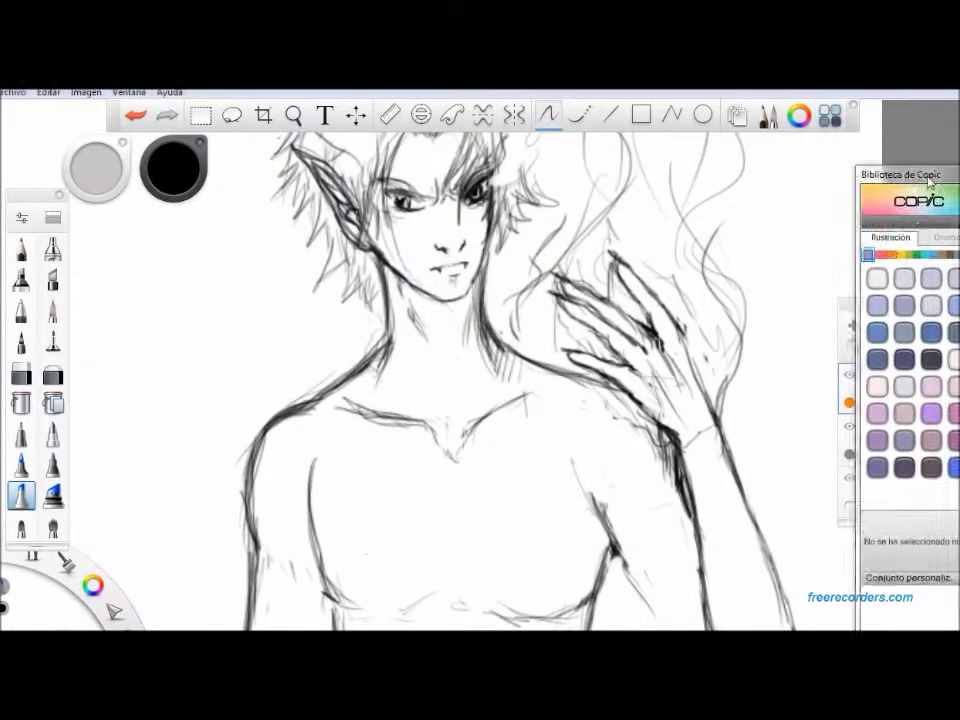
click(845, 259)
click(53, 495)
mouse_move(320, 380)
mouse_down()
mouse_move(463, 591)
mouse_move(570, 549)
mouse_move(520, 330)
mouse_move(467, 310)
mouse_up()
scroll(467, 310, down, 2)
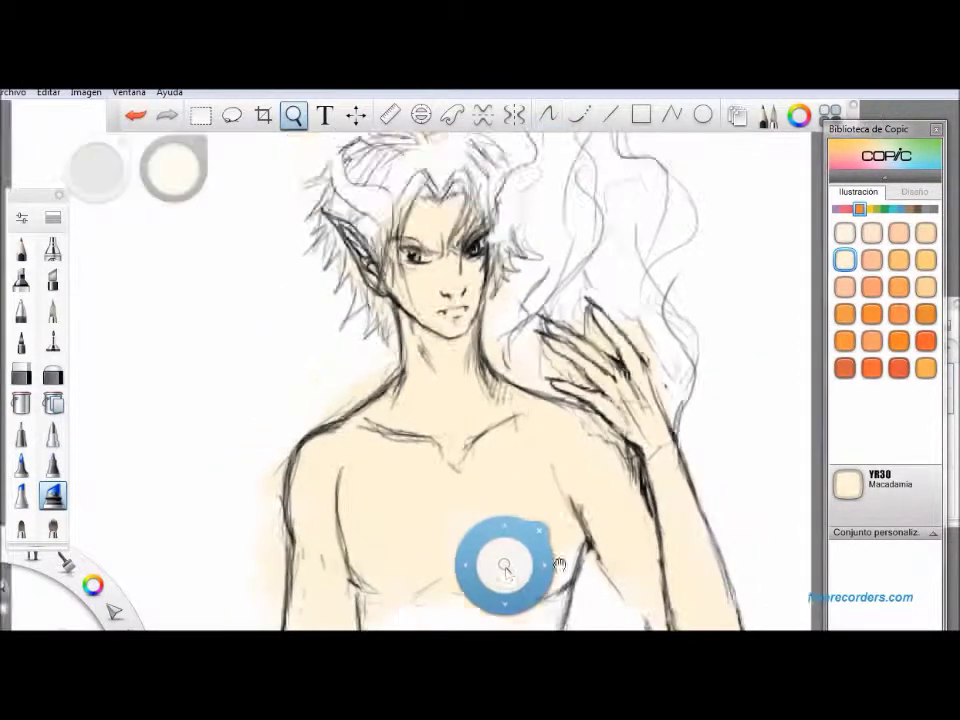
- Fill the torso, both arms and the lowered hand with YR30 Macadamia on Layer 02
scroll(499, 553, up, 3)
drag(542, 467, 420, 400)
click(21, 495)
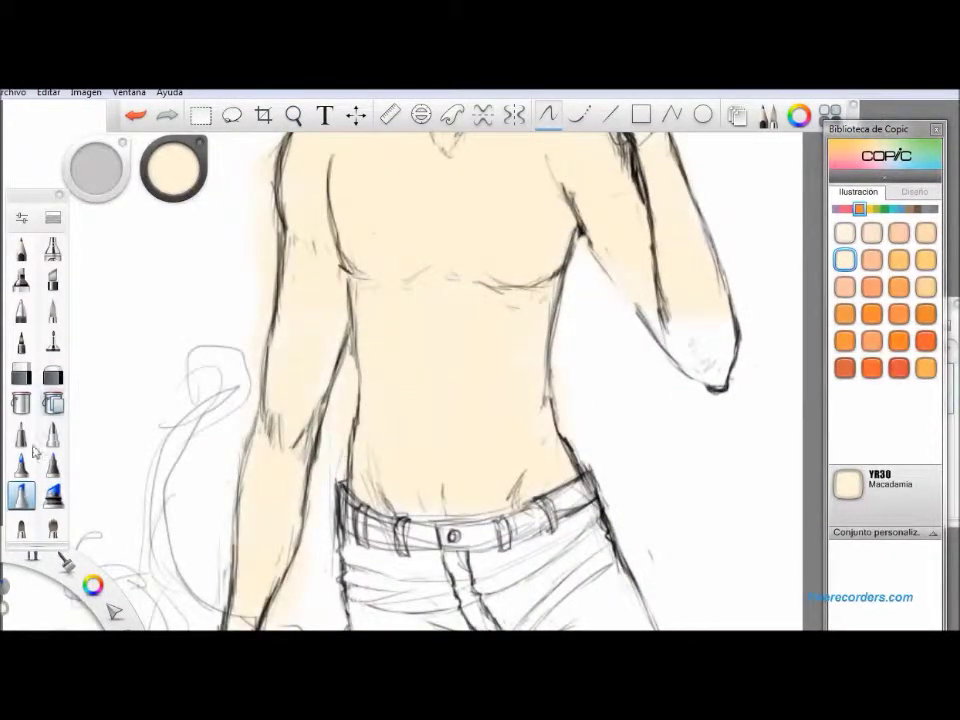
double_click(21, 495)
click(282, 432)
drag(384, 594, 428, 332)
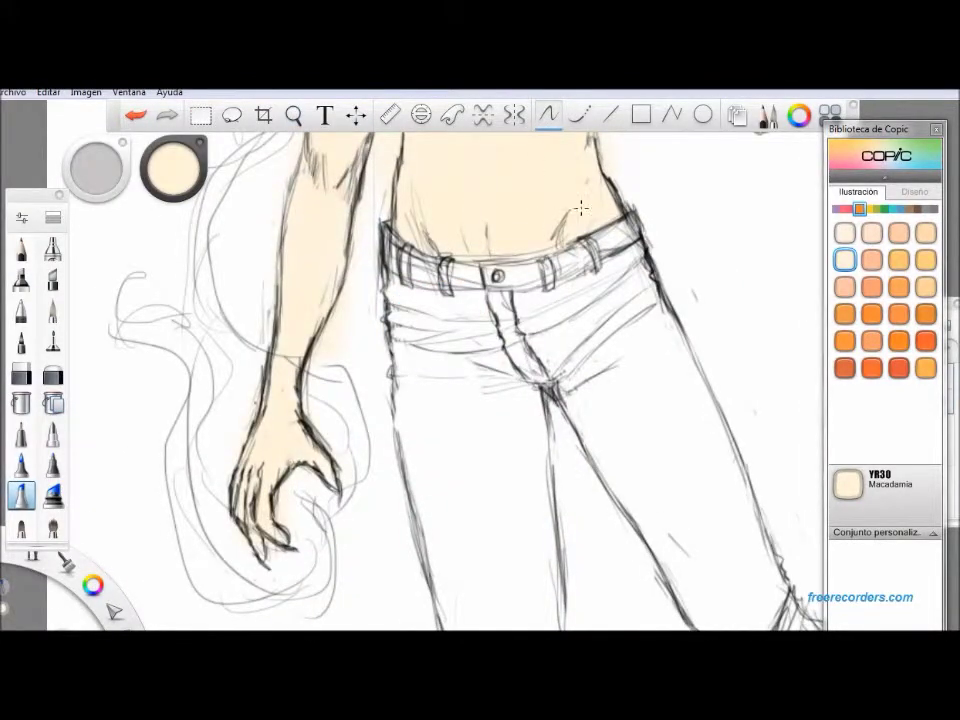
drag(600, 197, 591, 467)
scroll(615, 328, up, 3)
scroll(500, 300, down, 3)
scroll(415, 283, up, 3)
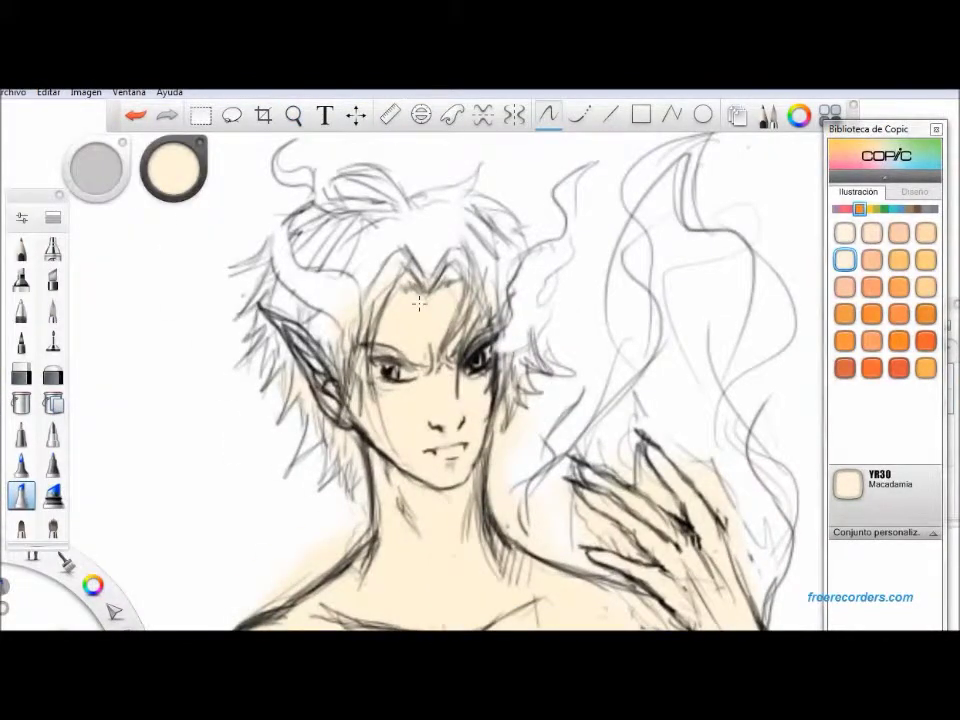
- Set Layer 02 to Multiplicar, lower the Background layer's opacity and redraw the pointed ear's outlines in black
key(space)
scroll(303, 346, up, 4)
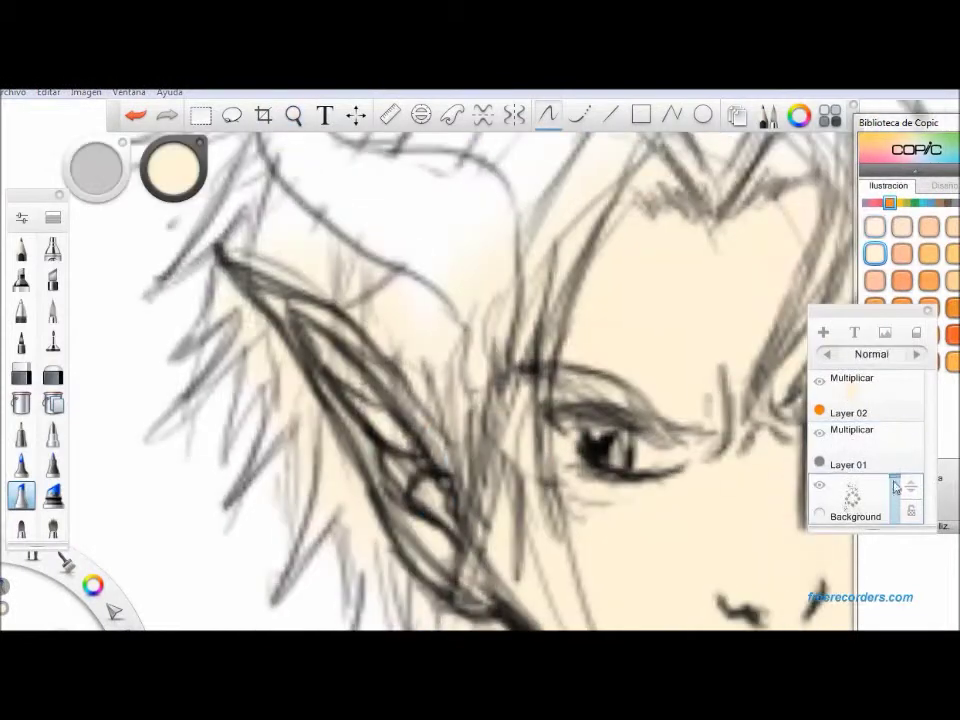
mouse_move(173, 168)
mouse_down()
mouse_move(172, 260)
mouse_move(376, 342)
mouse_up()
click(53, 340)
mouse_move(300, 300)
mouse_down()
mouse_move(215, 250)
mouse_move(360, 455)
mouse_move(270, 300)
mouse_up()
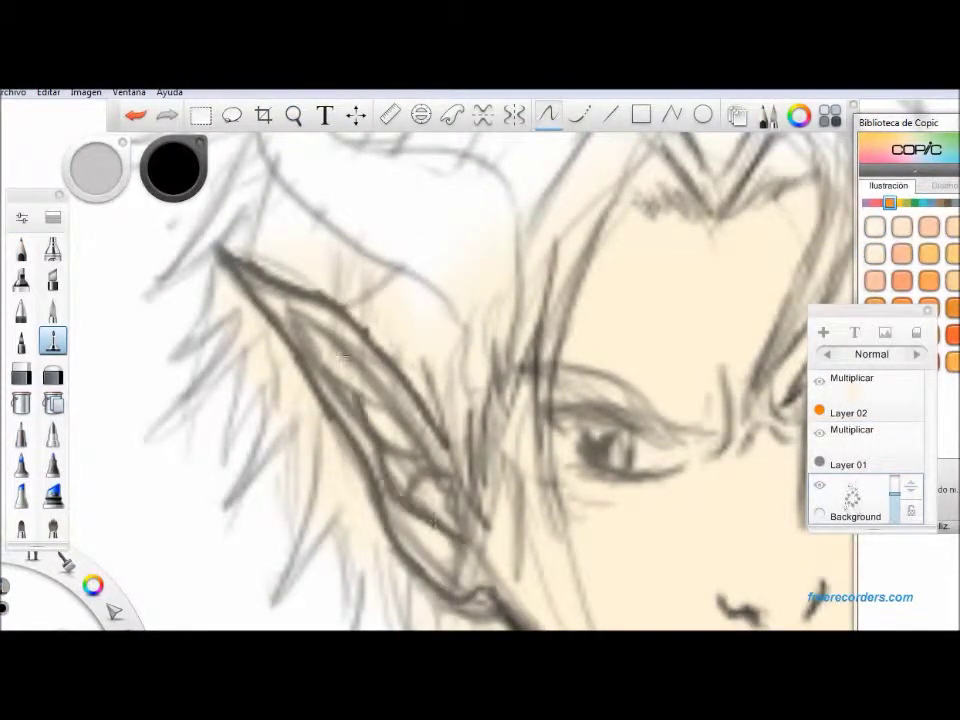
drag(225, 252, 335, 380)
click(21, 311)
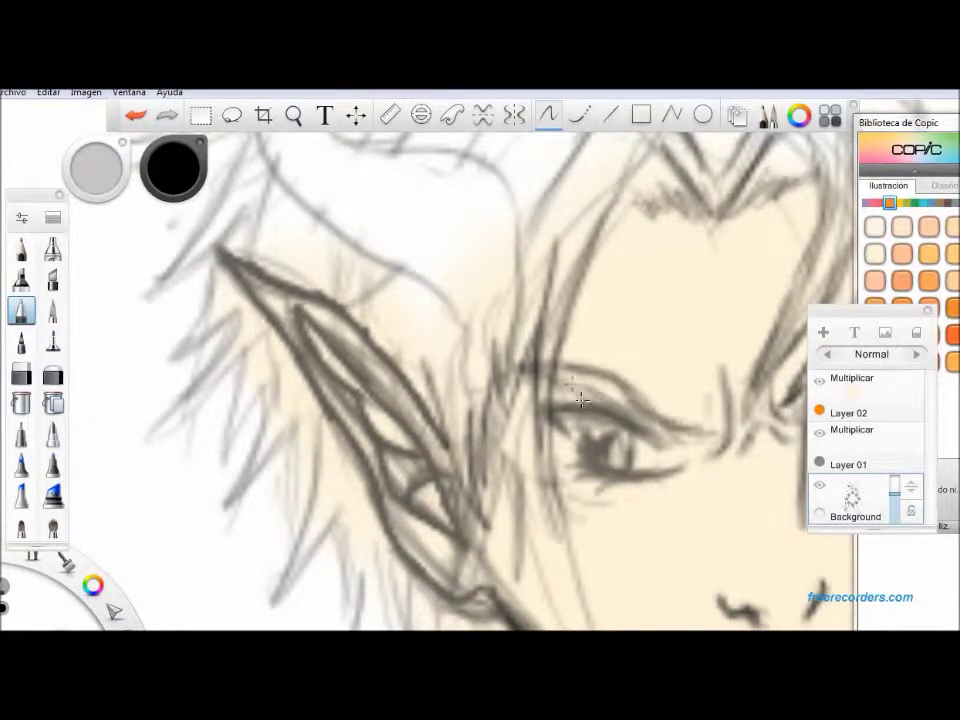
- Erase the rough sketch shading inside and around the pointed ear on the Background layer
click(21, 373)
mouse_move(300, 440)
mouse_down()
mouse_move(345, 395)
mouse_move(354, 347)
mouse_up()
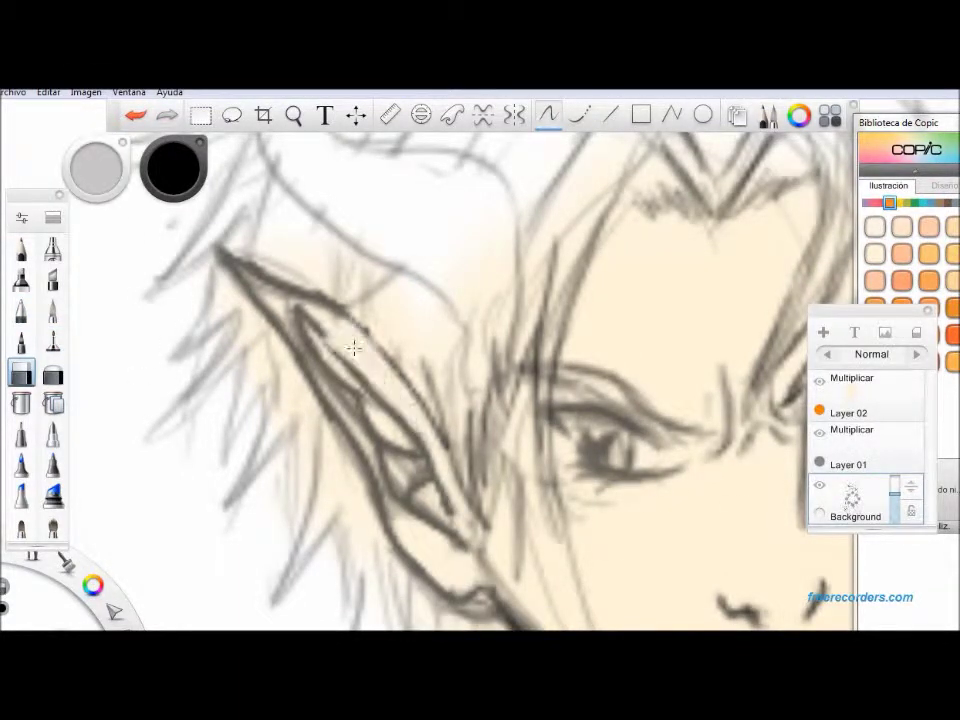
drag(260, 320, 236, 245)
drag(420, 420, 746, 448)
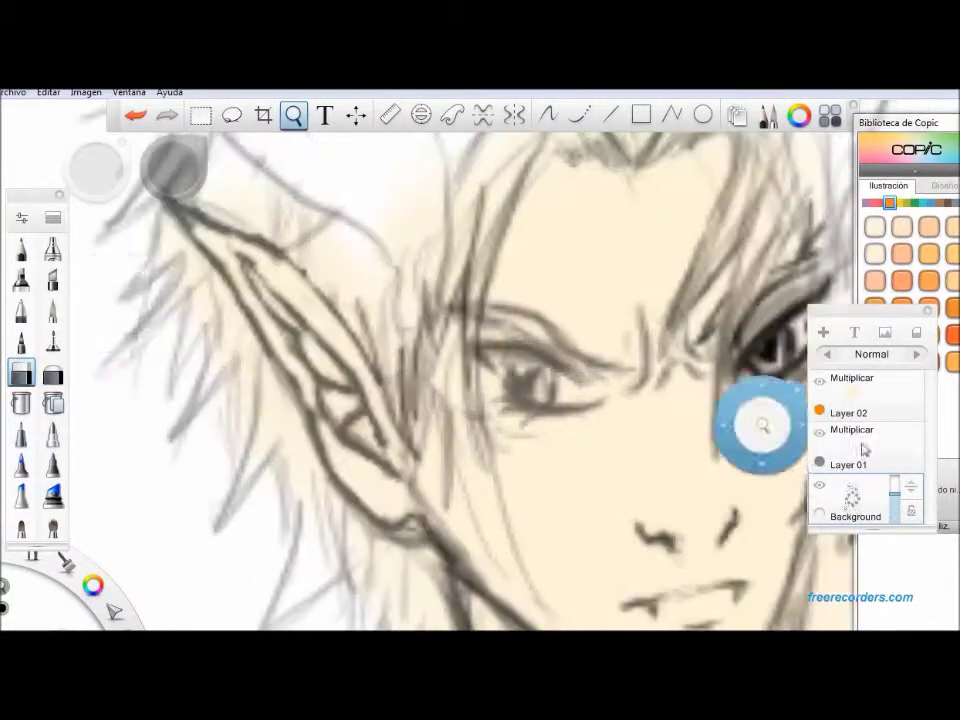
- Ink the eye nearest the pointed ear and the surrounding hair strands in black on Layer 01
key(e)
drag(480, 302, 601, 378)
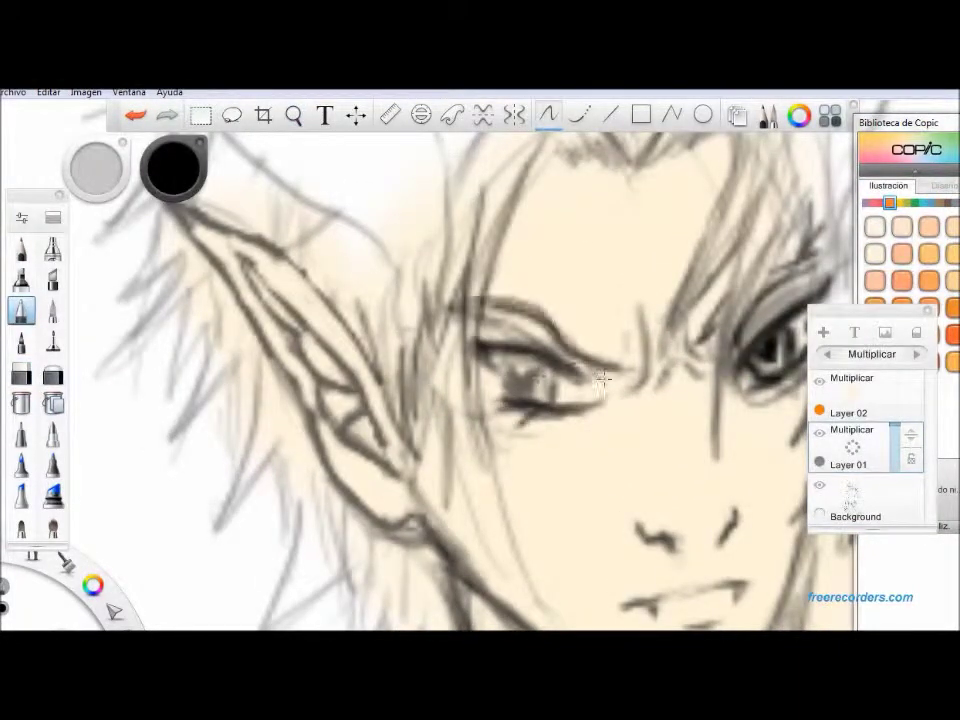
drag(290, 345, 360, 195)
drag(350, 330, 375, 150)
drag(607, 276, 557, 456)
- Erase the skin colour spilling over the hair, horn and fringe on Layer 02
drag(420, 170, 306, 298)
drag(653, 342, 640, 297)
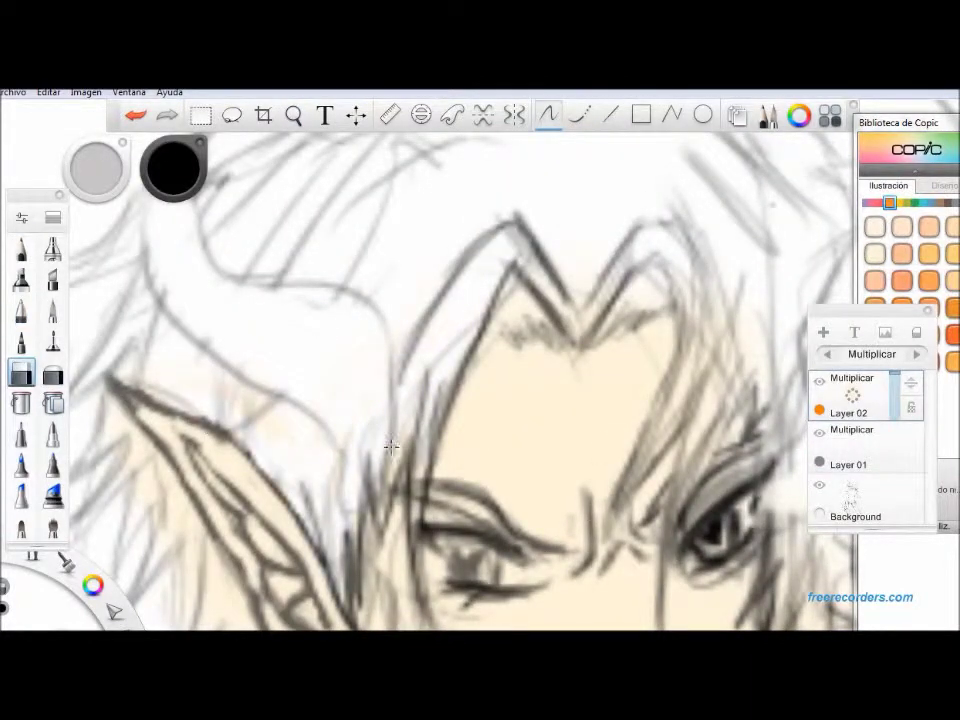
drag(620, 300, 565, 330)
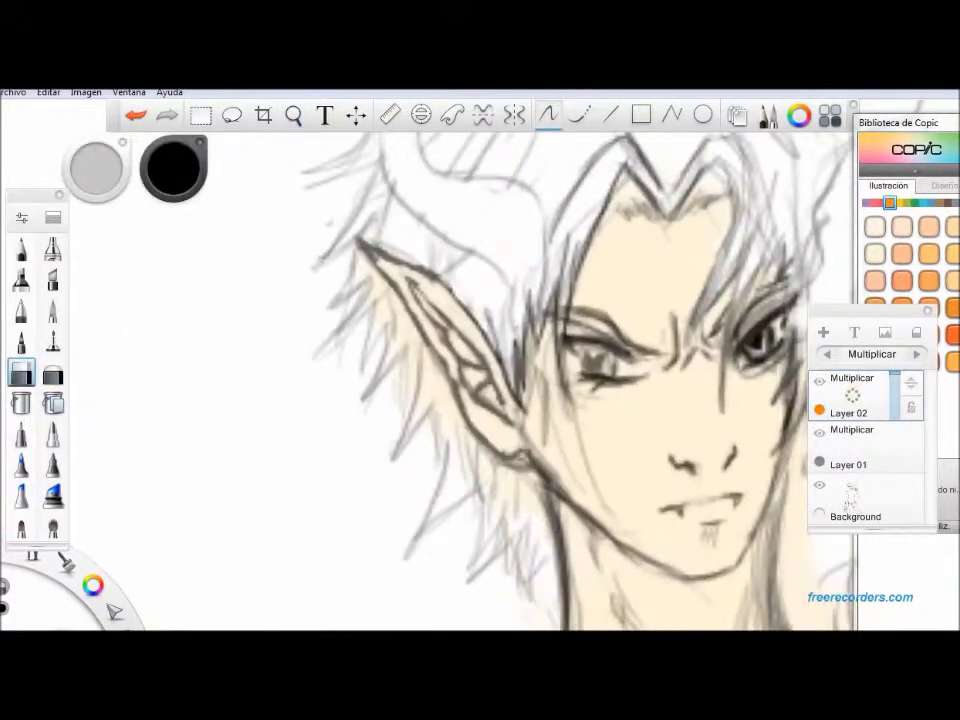
drag(403, 395, 600, 208)
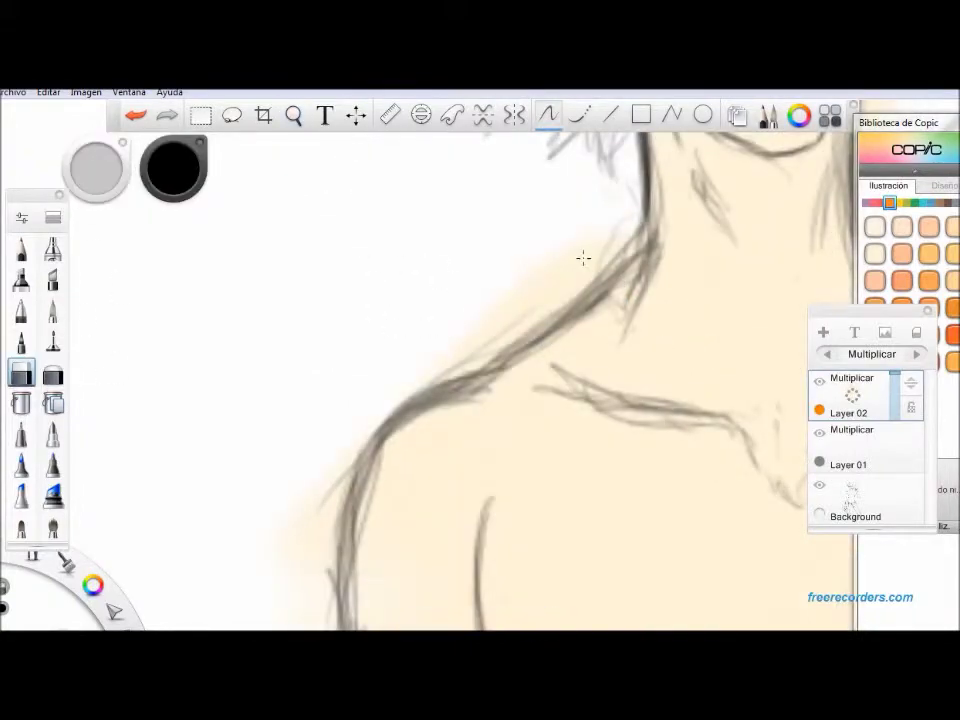
- Erase the skin colour outside the shoulder, lowered arm and lowered hand on Layer 02
drag(356, 435, 407, 430)
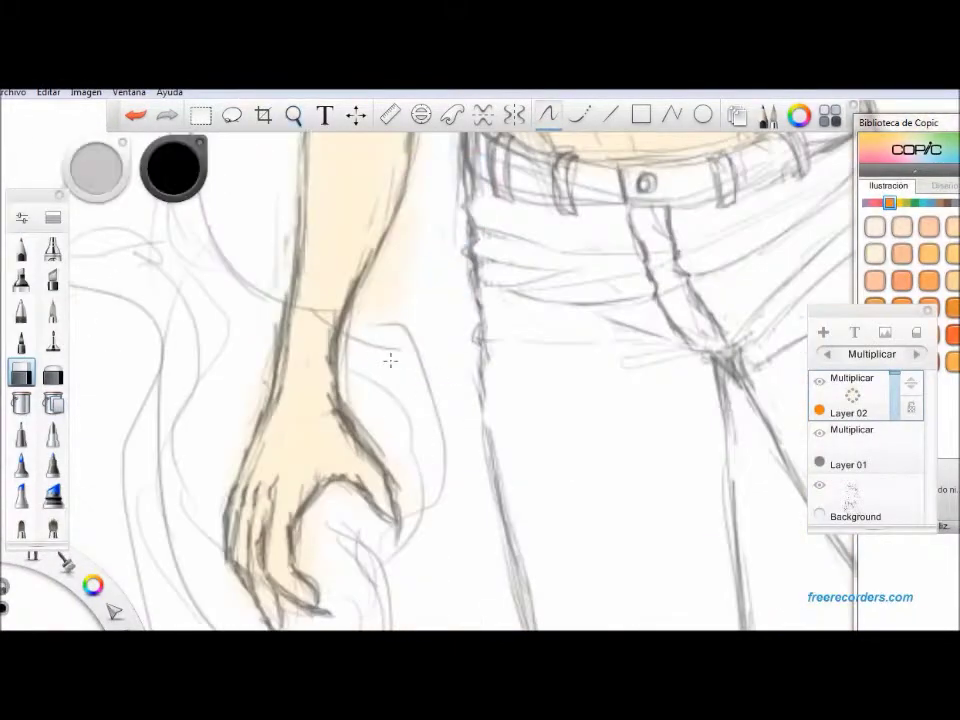
drag(291, 566, 621, 386)
drag(443, 496, 476, 426)
mouse_move(549, 476)
mouse_down()
mouse_move(590, 418)
mouse_move(550, 583)
mouse_up()
- Erase the skin colour spilling around the raised hand and forearm on Layer 02
drag(387, 456, 568, 279)
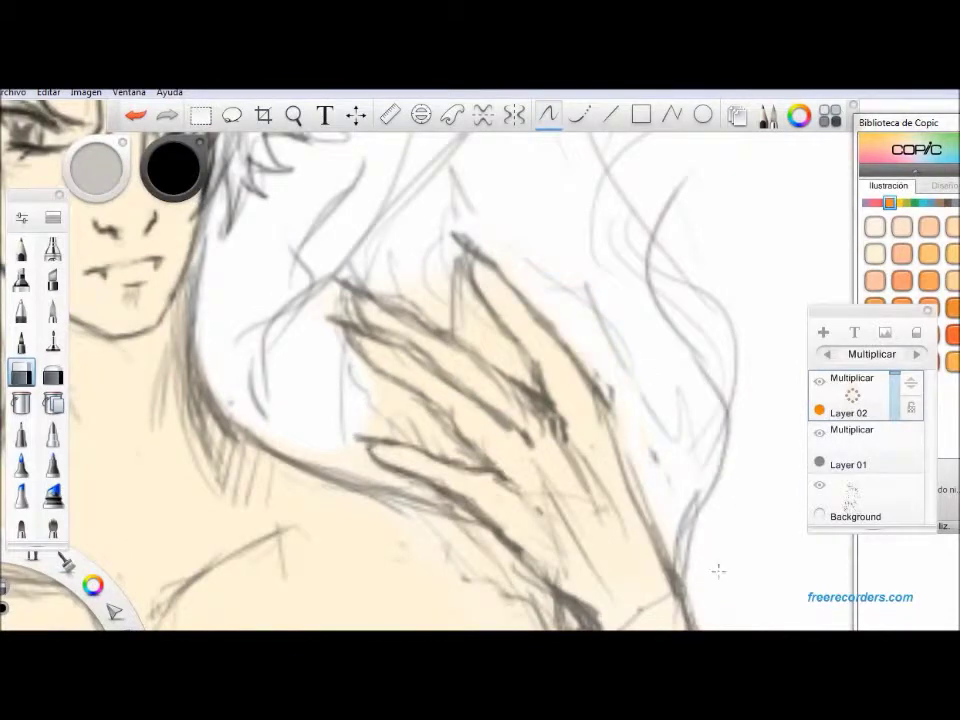
drag(213, 381, 583, 396)
drag(724, 342, 455, 521)
alt+click(455, 521)
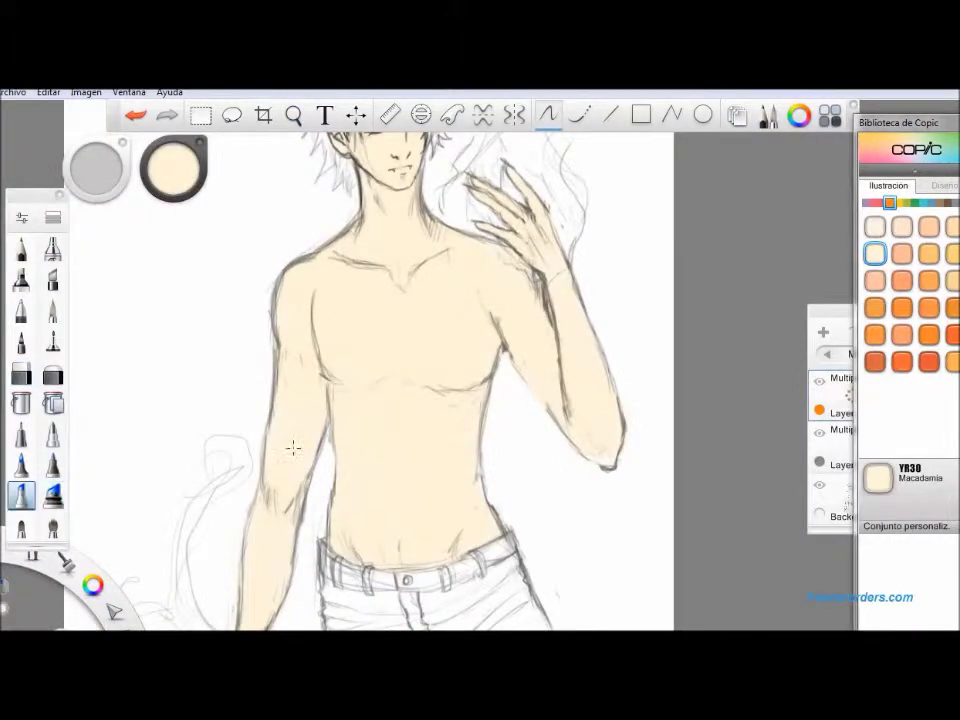
- Add Layer 03 above the skin layer and set its blending mode to Multiplicar
click(823, 332)
click(871, 311)
click(774, 368)
click(746, 393)
mouse_move(456, 489)
mouse_down()
mouse_move(583, 375)
mouse_move(442, 370)
mouse_up()
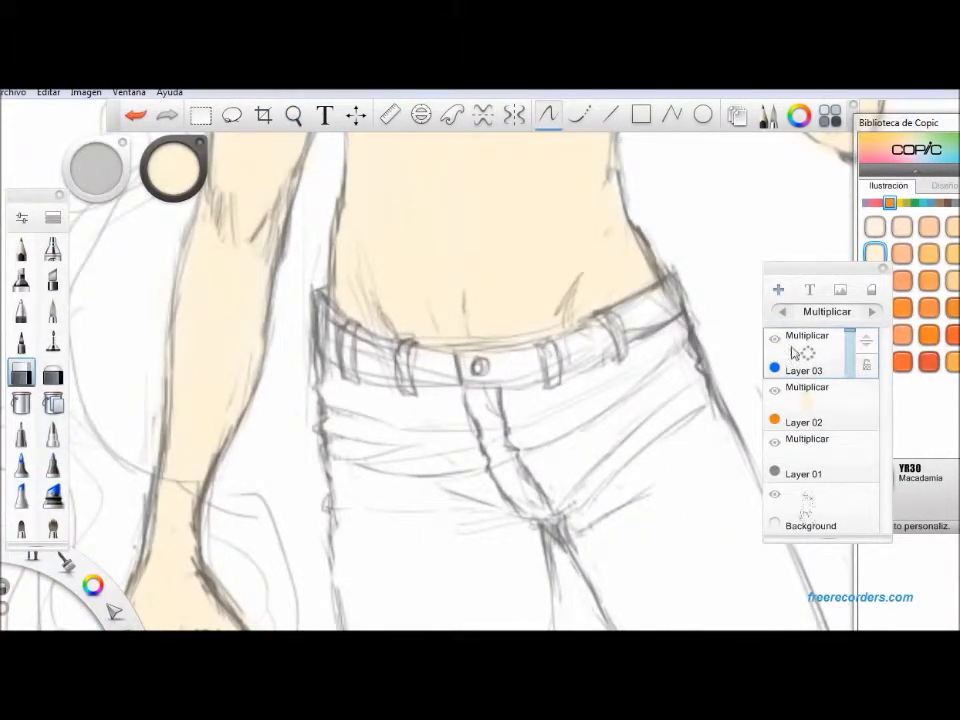
- Fill the trousers' waist and thighs with Copic Warm Gray W7 on Layer 03 using broad marker strokes
click(953, 203)
click(875, 361)
click(21, 495)
drag(428, 295, 430, 400)
click(293, 115)
drag(580, 363, 616, 334)
click(53, 495)
mouse_move(350, 300)
mouse_down()
mouse_move(420, 450)
mouse_move(392, 396)
mouse_move(567, 381)
mouse_move(665, 550)
mouse_move(600, 420)
mouse_up()
drag(542, 497, 560, 470)
drag(450, 480, 585, 476)
- Extend the warm gray colour down both lower trouser legs to the canvas edge on Layer 03
scroll(521, 430, up, 2)
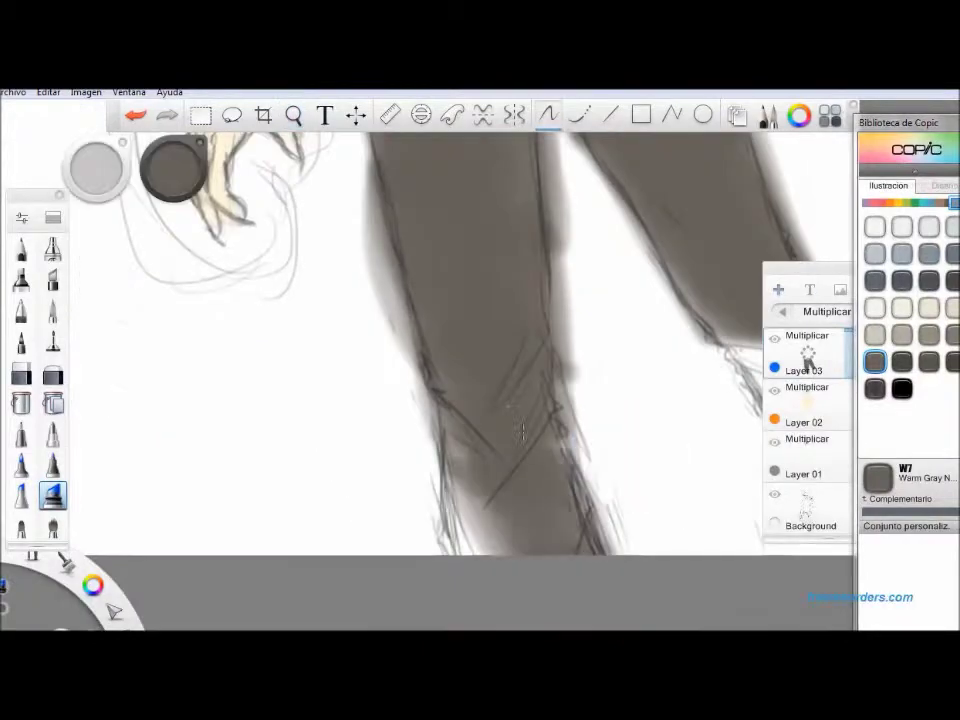
scroll(521, 430, down, 2)
scroll(649, 420, up, 2)
scroll(600, 430, down, 2)
scroll(493, 591, up, 2)
scroll(402, 360, down, 1)
drag(520, 600, 495, 394)
scroll(664, 411, up, 2)
- Finish colouring the trousers with Warm Gray W7 on Layer 03 and hide the skin layer, Layer 02
click(902, 361)
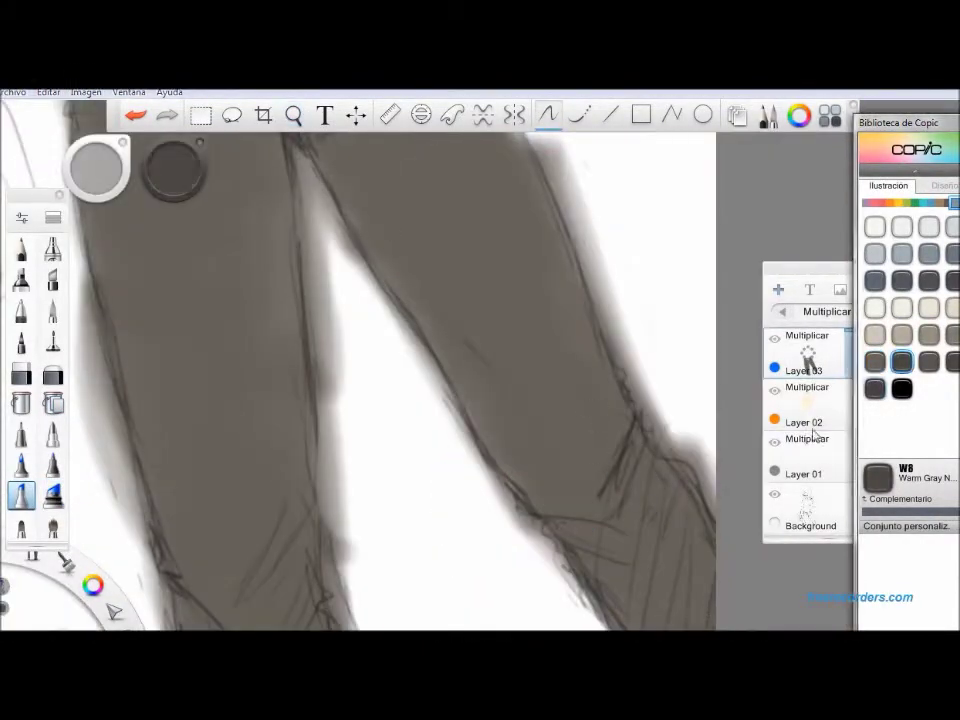
scroll(407, 268, down, 2)
scroll(467, 546, up, 2)
click(875, 361)
scroll(589, 368, down, 3)
scroll(45, 330, up, 2)
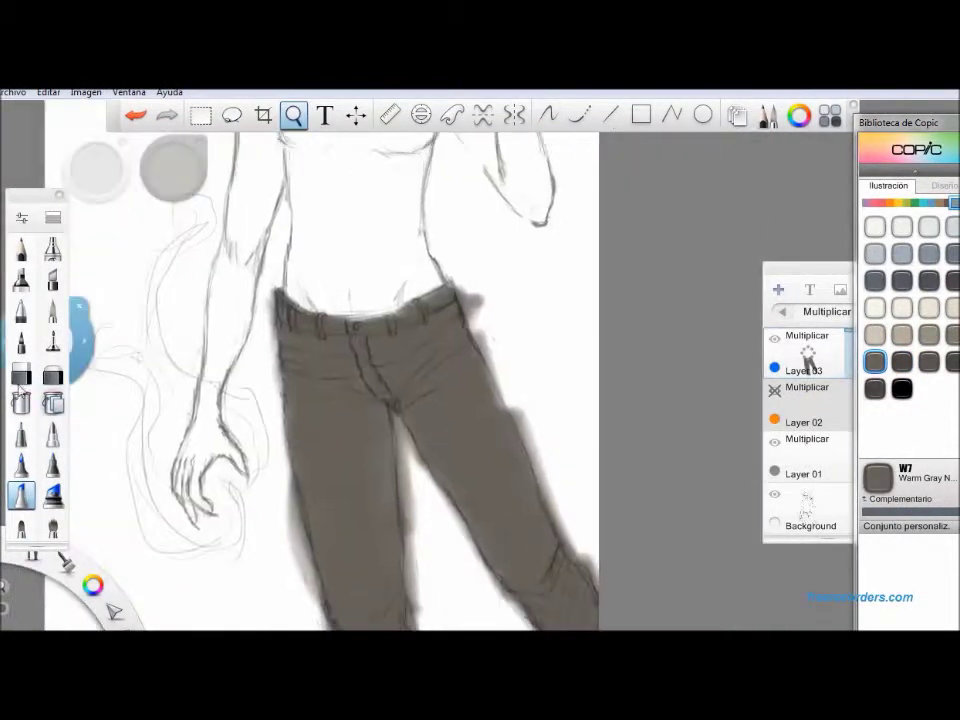
- Erase the gray spilling into the gap between the trouser legs on Layer 03
click(21, 373)
scroll(375, 300, up, 2)
scroll(369, 291, up, 1)
drag(369, 291, 460, 580)
scroll(601, 456, down, 3)
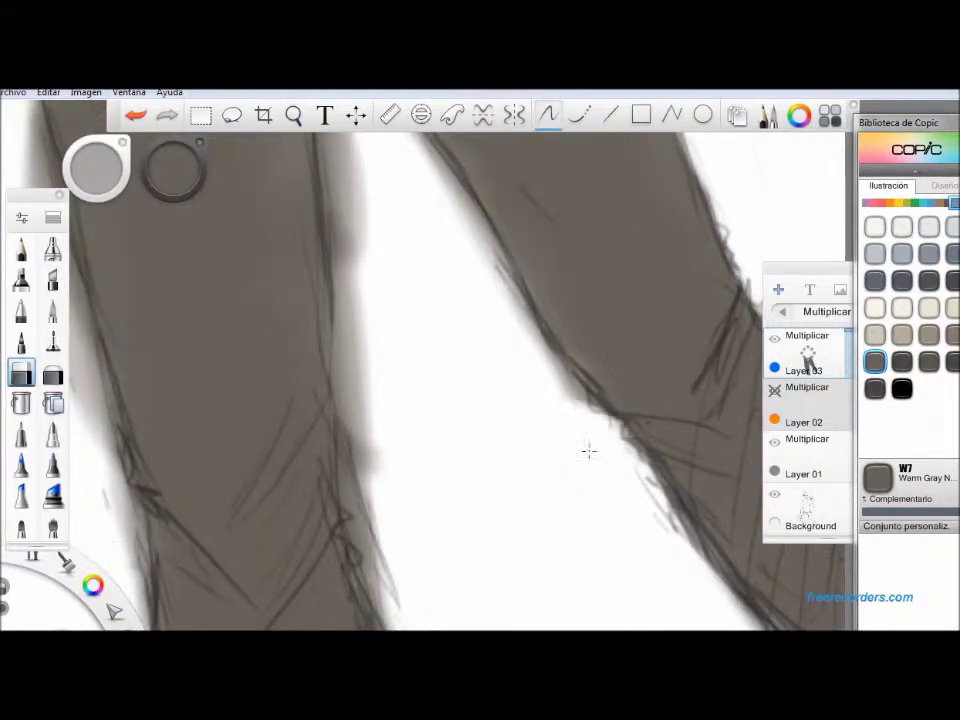
key(ctrl+z)
scroll(444, 504, up, 2)
mouse_move(350, 185)
mouse_down()
mouse_move(369, 279)
mouse_move(364, 268)
mouse_move(411, 324)
mouse_move(440, 430)
mouse_up()
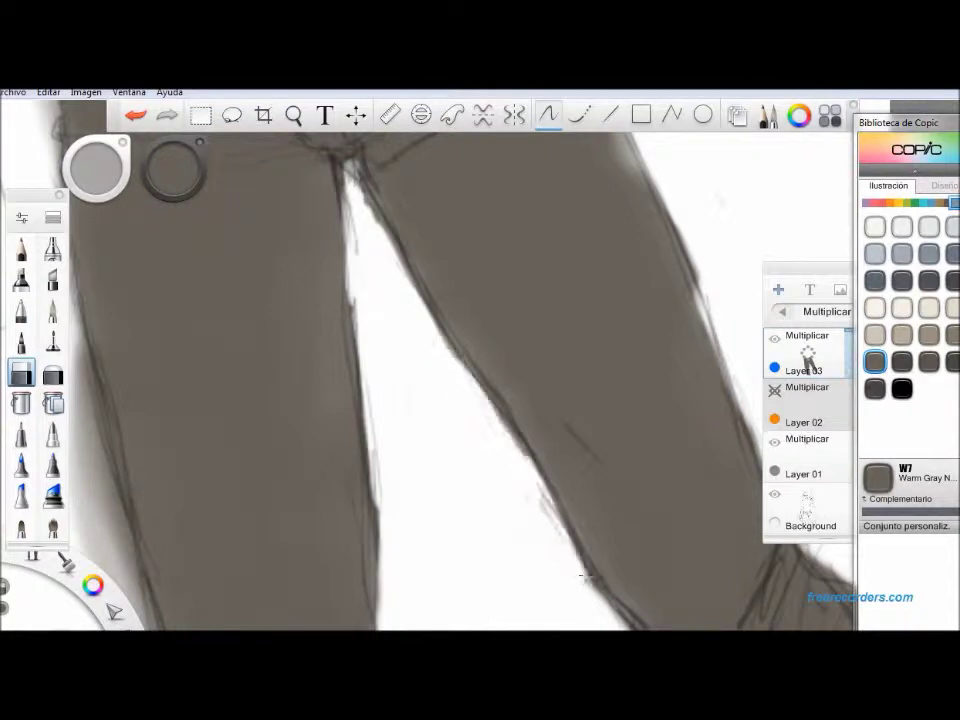
- Erase the gray spilling past the outer edge of the left trouser leg on Layer 03
scroll(463, 429, down, 3)
scroll(489, 390, up, 3)
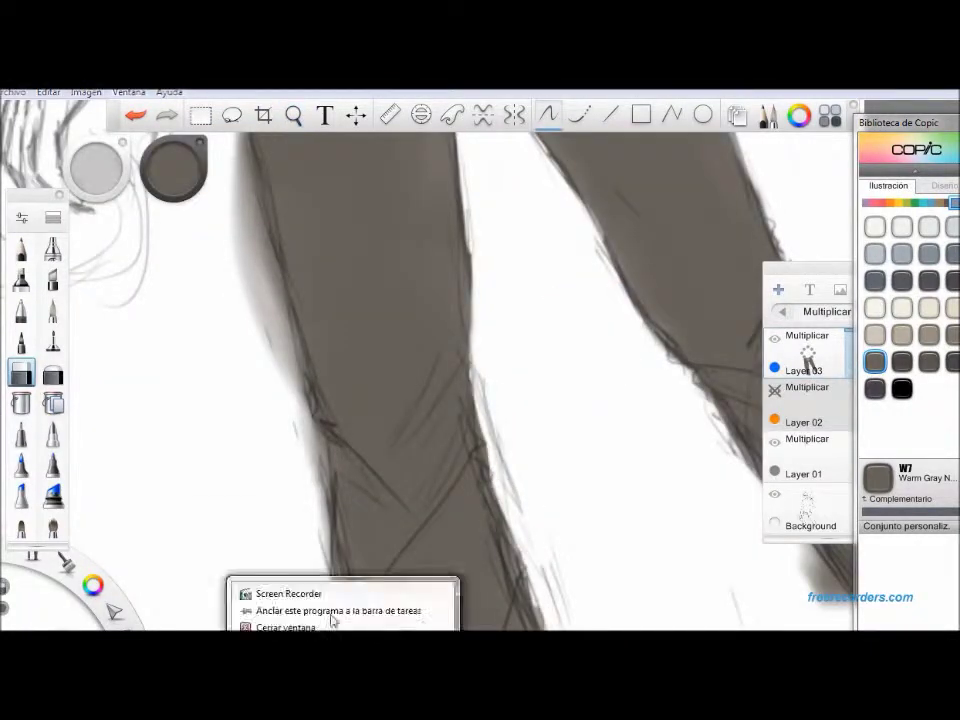
mouse_move(239, 397)
mouse_down()
mouse_move(259, 547)
mouse_move(231, 154)
mouse_up()
- Paint the fringe framing the forehead with Copic Black 100 on Layer 03, with the skin layer shown again
click(293, 115)
scroll(713, 407, down, 3)
drag(713, 407, 525, 473)
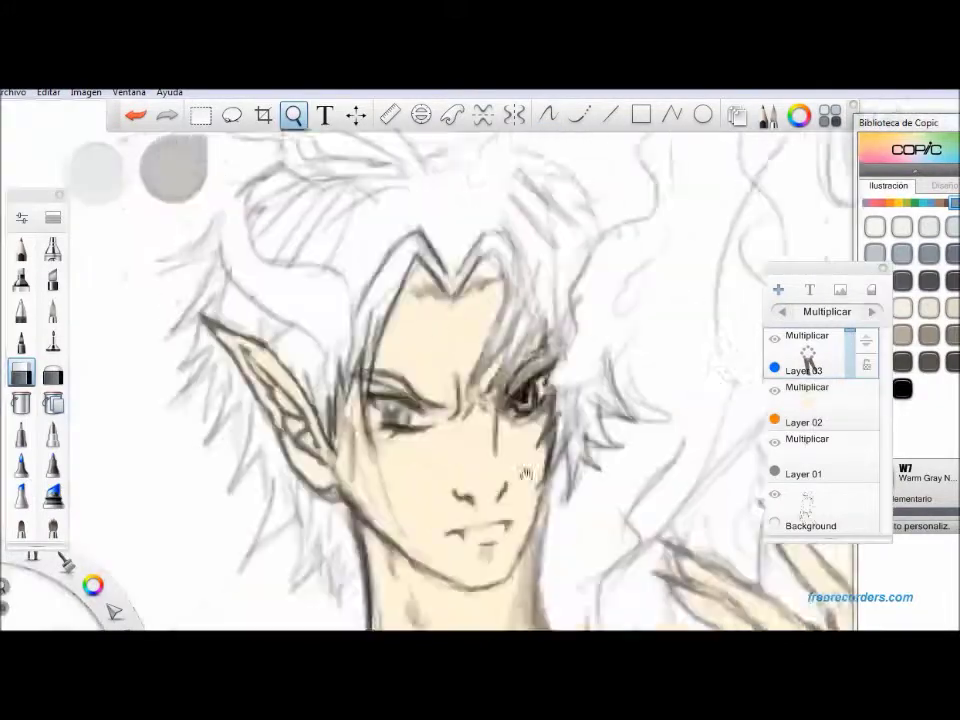
drag(345, 290, 330, 380)
drag(375, 268, 340, 330)
drag(410, 325, 452, 291)
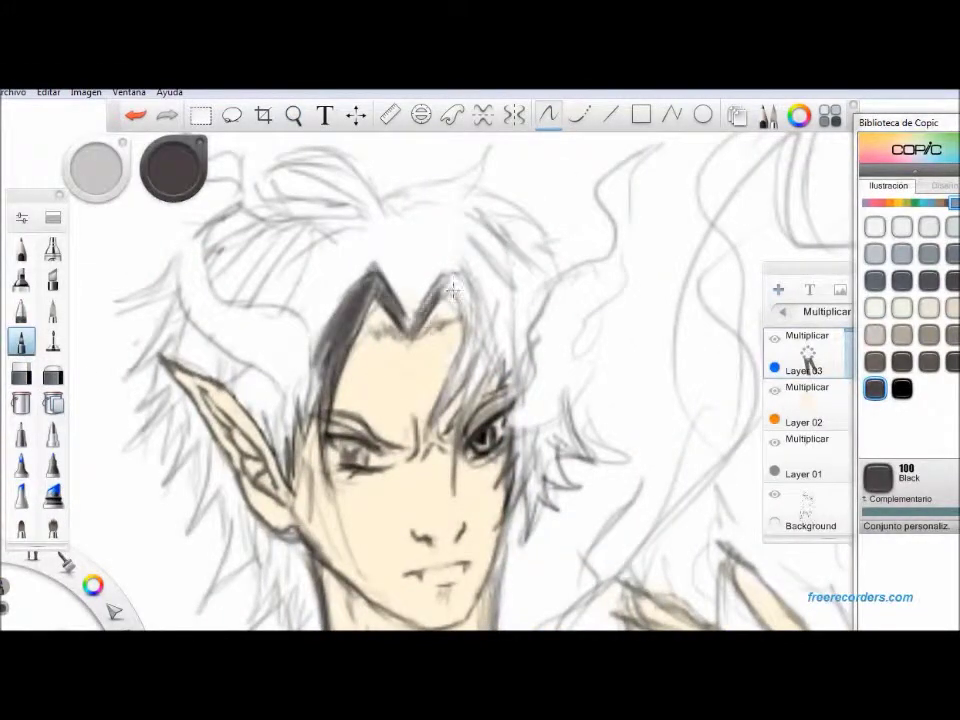
- Fill the rest of the hair around the head and behind the ear with Copic Black 100 using the marker
key(b)
drag(370, 200, 235, 165)
key(ctrl+z)
mouse_move(397, 229)
mouse_down()
mouse_move(250, 200)
mouse_move(340, 170)
mouse_move(230, 230)
mouse_up()
mouse_move(249, 403)
mouse_down()
mouse_move(332, 246)
mouse_move(400, 170)
mouse_move(180, 300)
mouse_move(140, 270)
mouse_up()
mouse_move(222, 465)
mouse_down()
mouse_move(200, 320)
mouse_move(560, 440)
mouse_move(540, 300)
mouse_move(487, 325)
mouse_up()
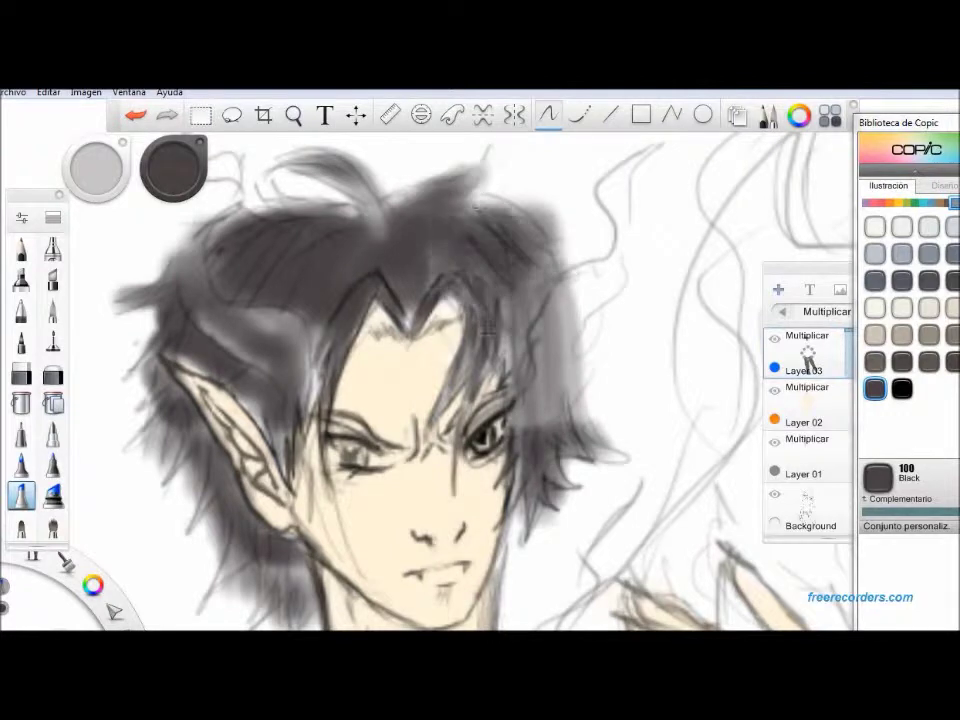
- Erase the black colour spilling outside the spiky hair outline on Layer 03
key(e)
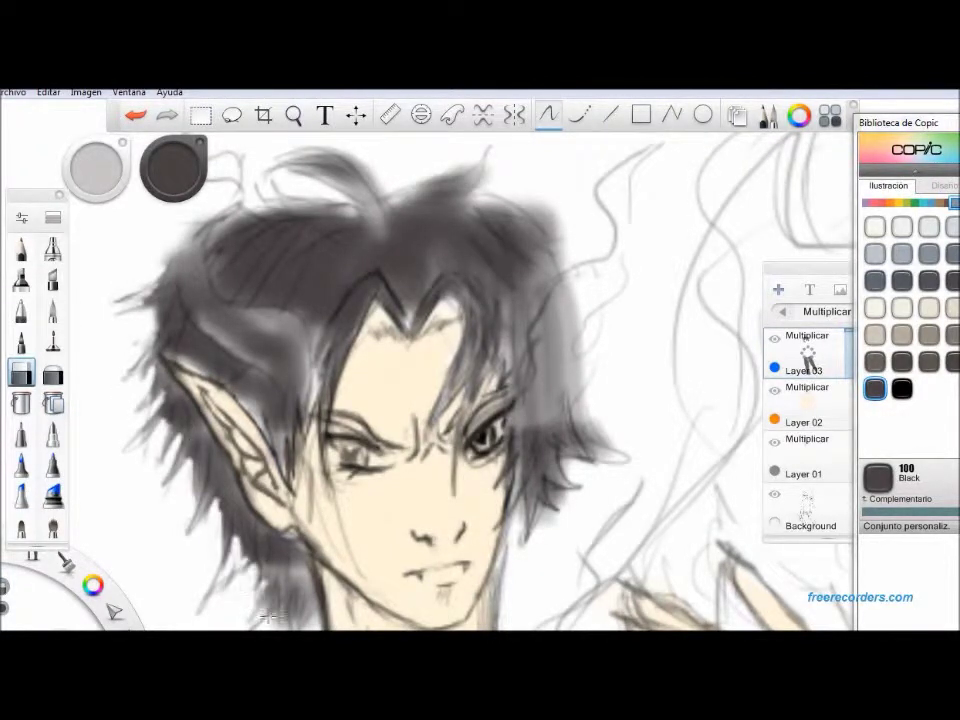
scroll(447, 549, down, 3)
scroll(483, 547, up, 3)
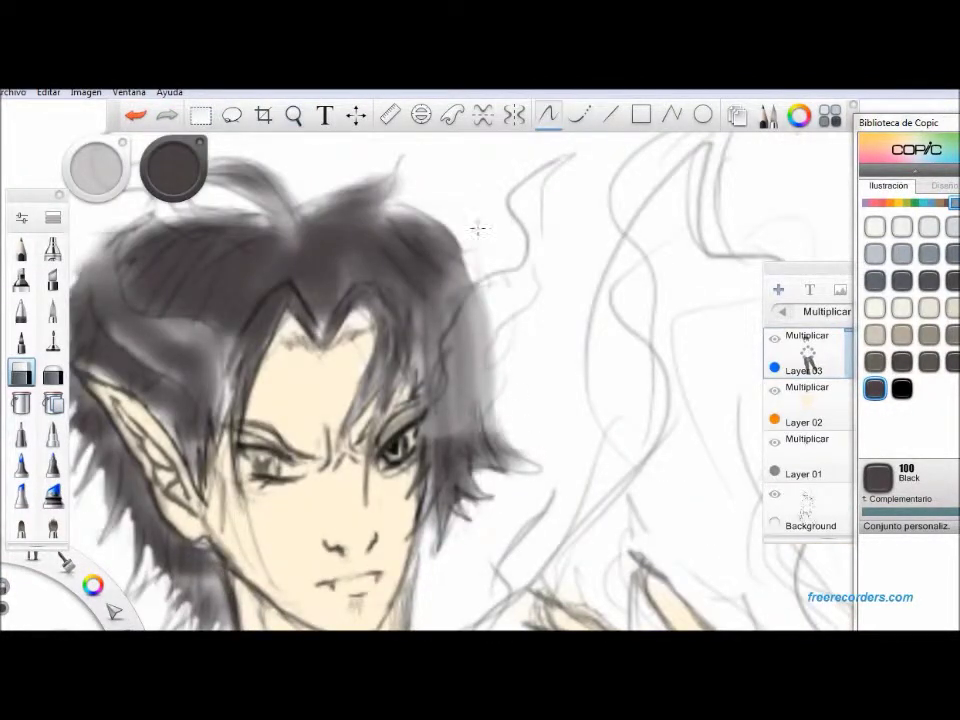
scroll(396, 180, down, 3)
scroll(411, 328, up, 2)
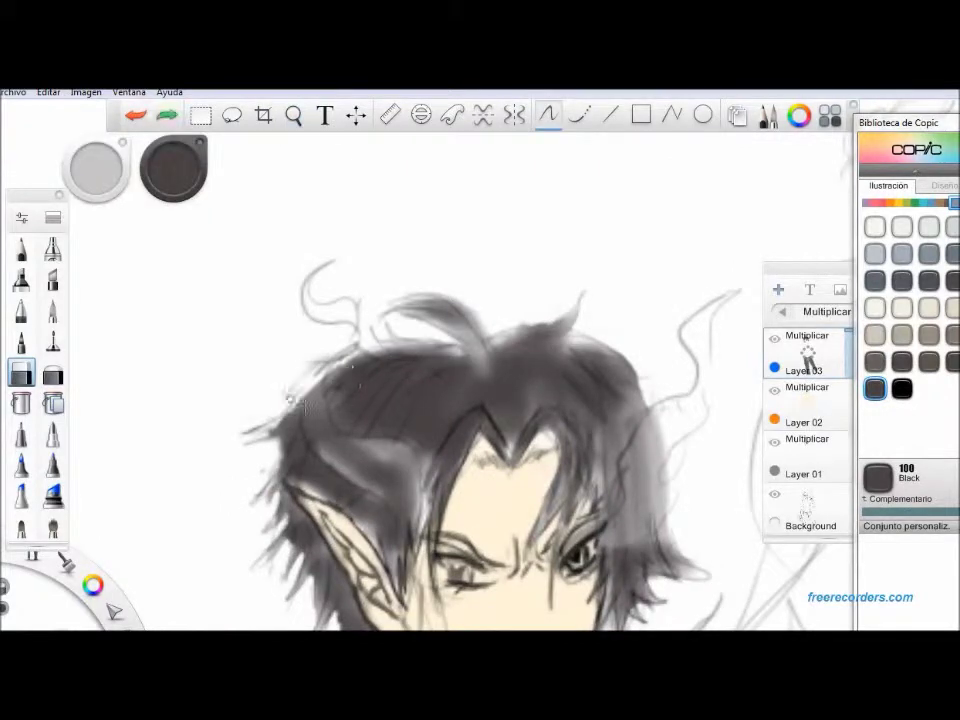
- Erase stray sketch lines above the hair on the Background and lighten the black over the horns on Layer 03 with the soft eraser
click(806, 508)
drag(559, 454, 540, 440)
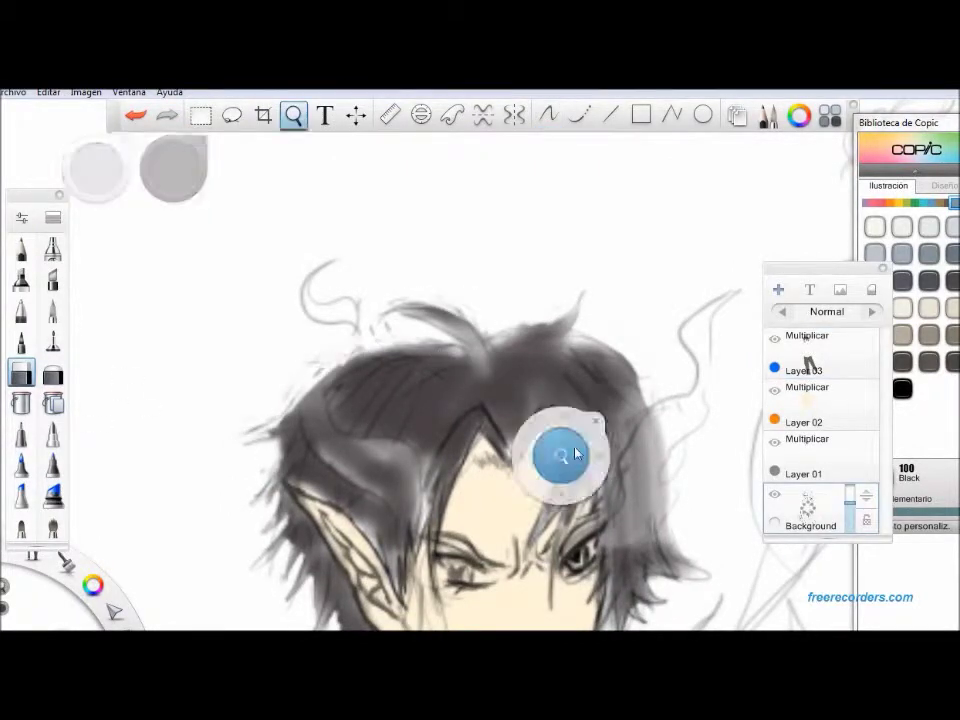
click(806, 355)
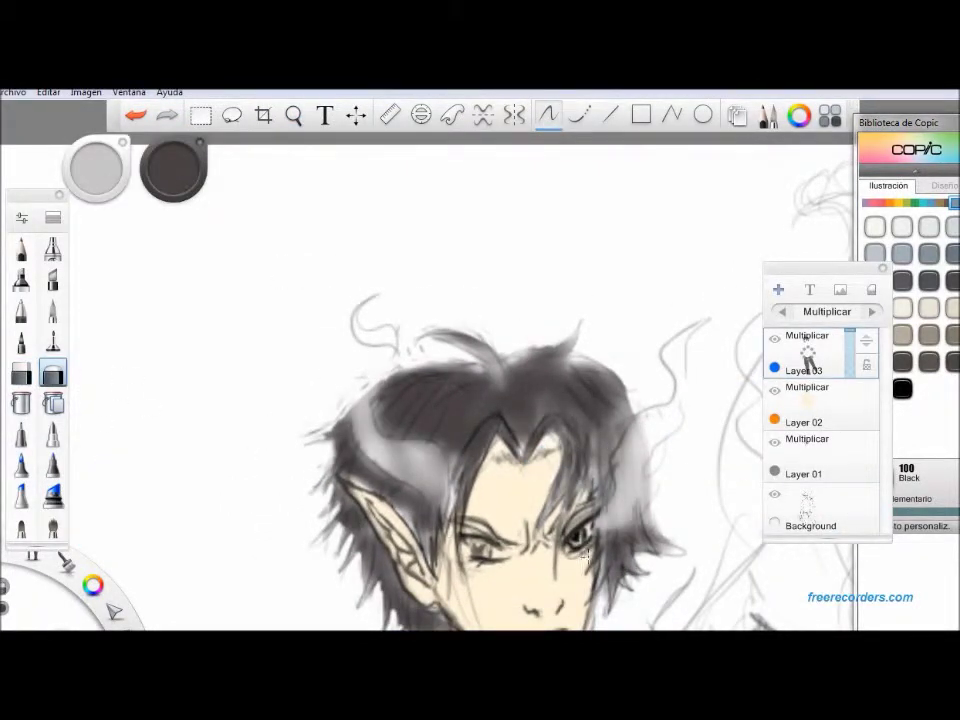
- Redraw the eyes' dark irises with a fine pen on Layer 01
click(806, 508)
click(806, 458)
click(806, 508)
scroll(535, 570, up, 3)
click(806, 458)
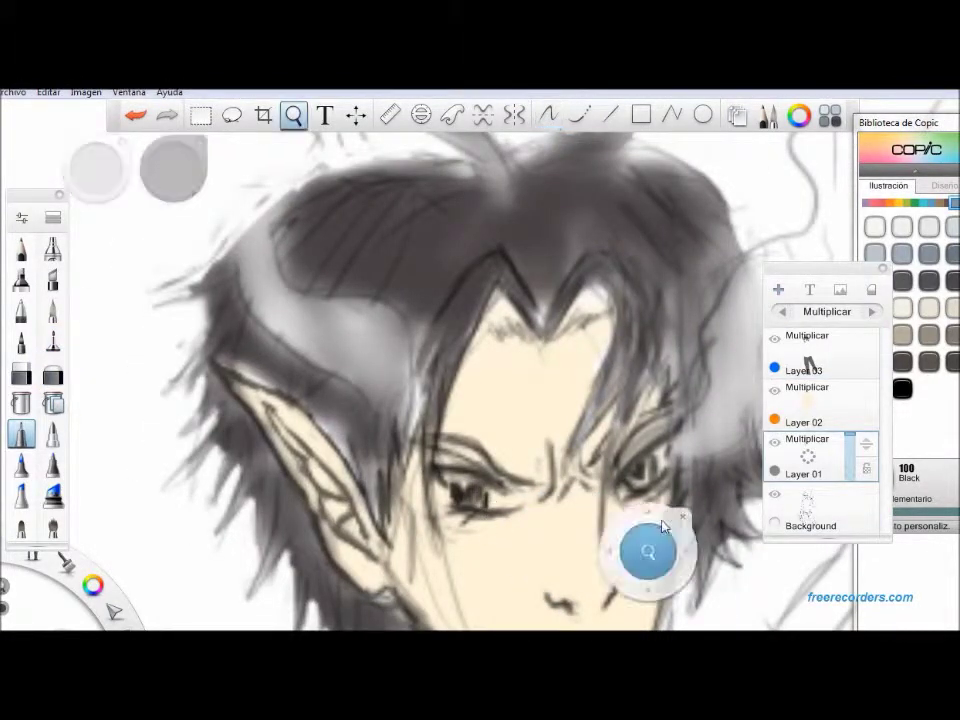
drag(672, 460, 627, 350)
key(e)
- Add Layers 04 and 05 above the skin layer and set Layer 04 to Multiplicar
click(806, 405)
click(776, 288)
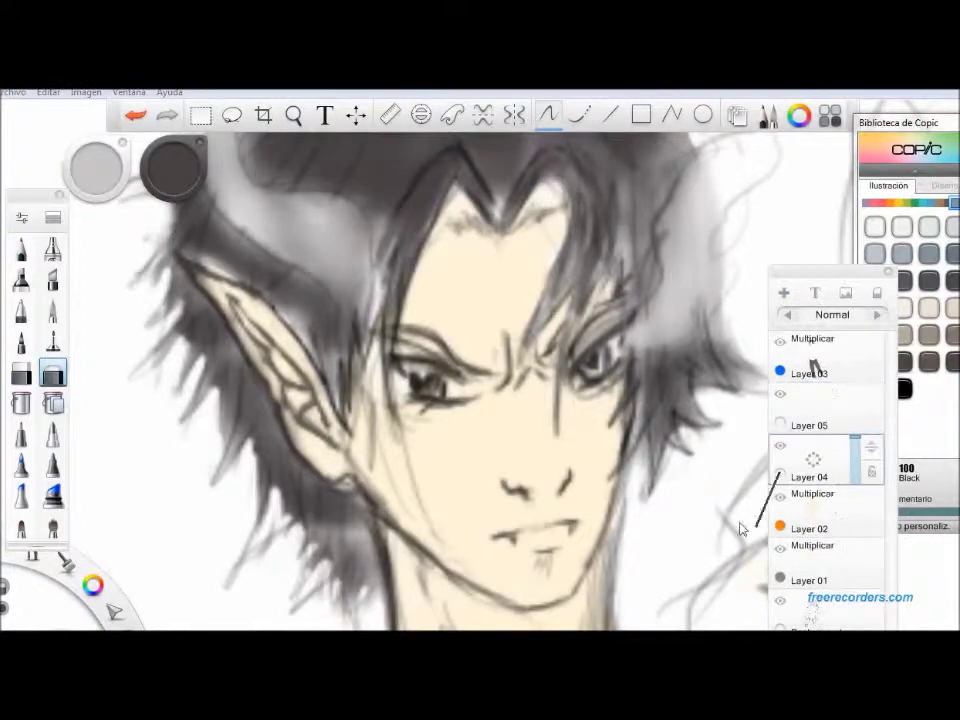
key(space)
drag(604, 505, 640, 565)
- Paint the left horn and left eye bright green on Layer 04, starting from Copic Yellowish Green YG06
click(851, 258)
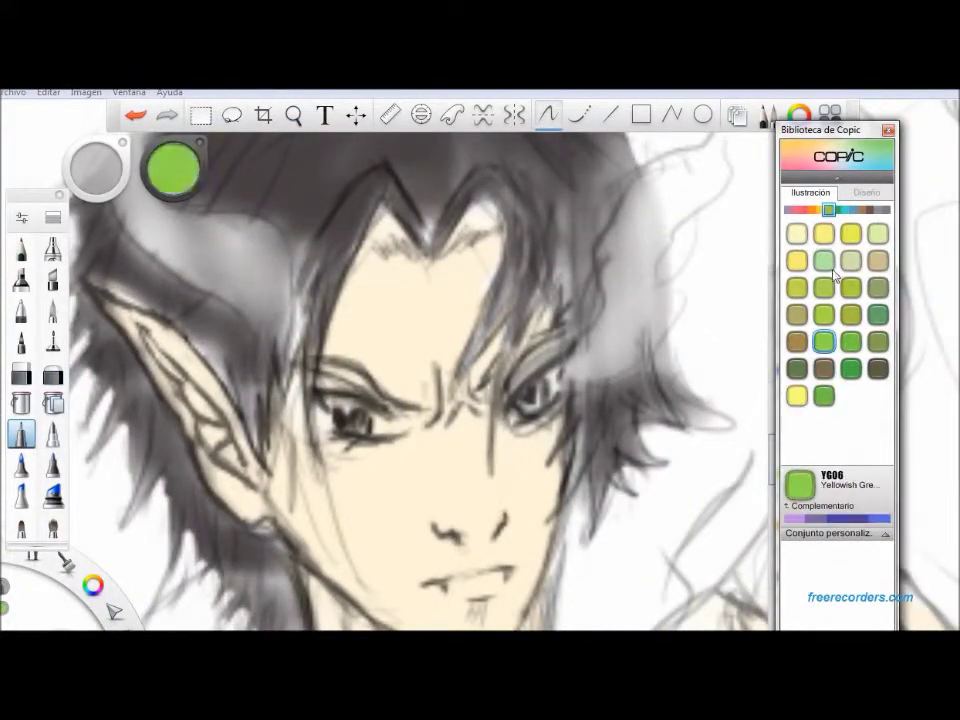
click(172, 170)
click(21, 495)
drag(235, 330, 338, 320)
key(ctrl+z)
drag(833, 140, 878, 143)
drag(300, 330, 165, 190)
key(space)
drag(220, 225, 311, 443)
drag(275, 290, 307, 375)
- Paint the right eye and right horn green and add curling wisps rising from both horns on Layer 04
key(space)
drag(531, 321, 474, 114)
drag(520, 405, 590, 385)
drag(655, 235, 610, 380)
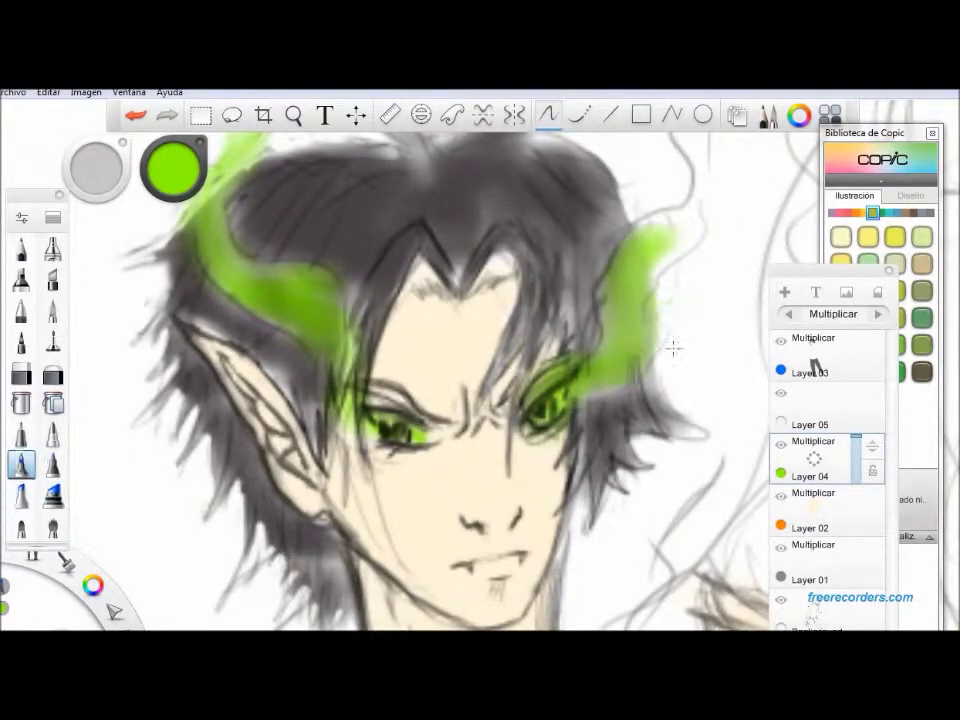
drag(660, 282, 700, 195)
key(space)
drag(600, 358, 480, 630)
key(ctrl+z)
key(space)
drag(536, 456, 671, 439)
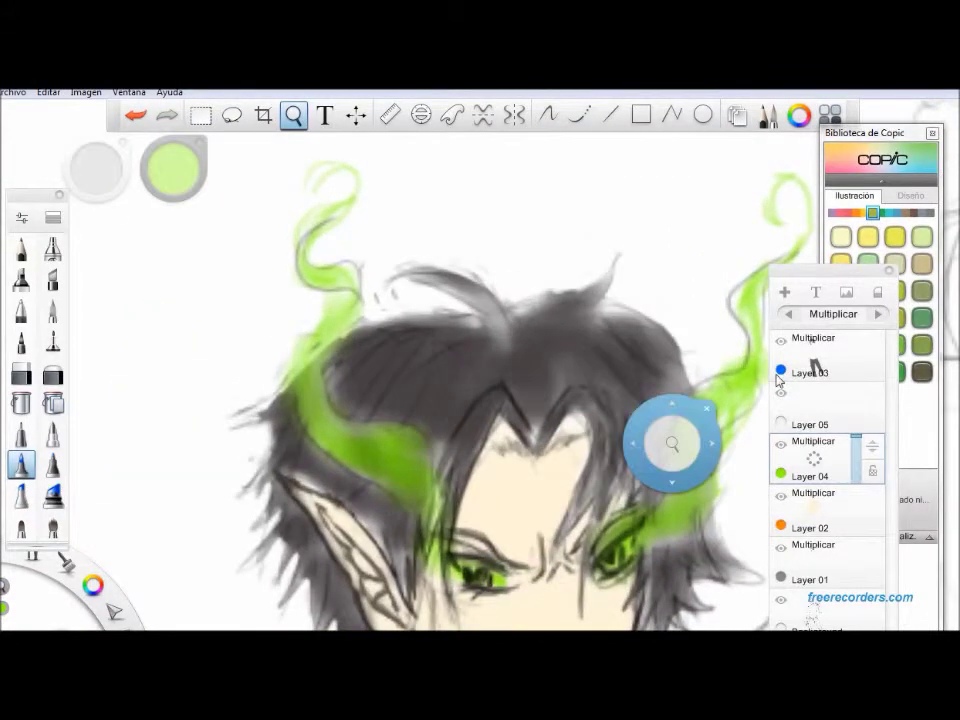
- Touch up the fringe edge above the forehead with Copic Warm Gray W7 on Layer 03
click(172, 170)
click(186, 212)
click(868, 378)
click(868, 374)
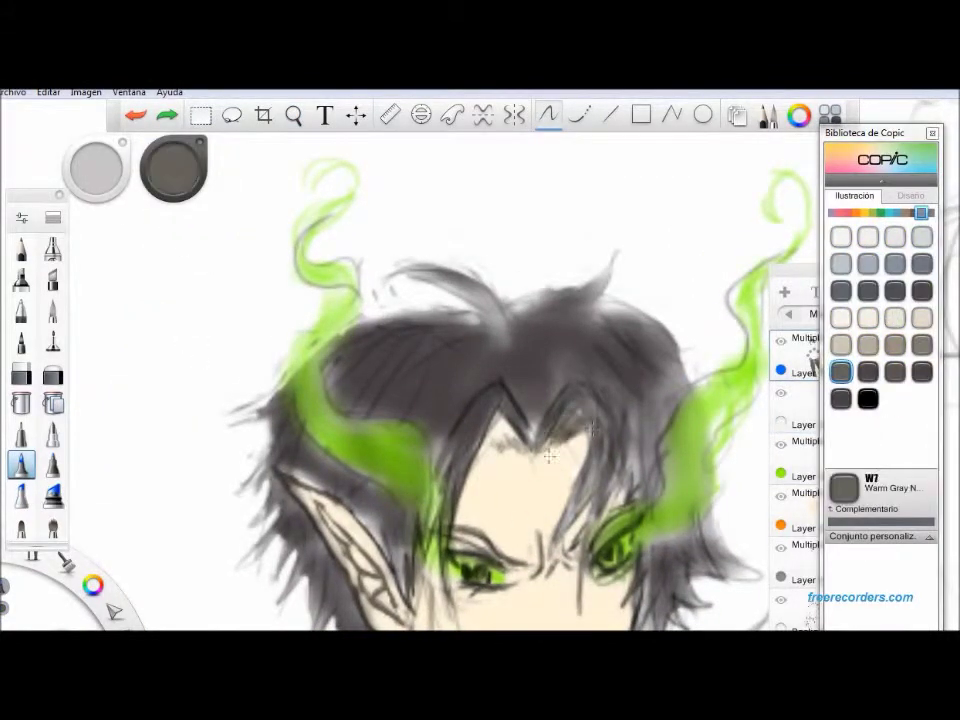
- Sample the horn's green and paint the tall flame around the raised hand on Layer 04
click(815, 458)
drag(519, 440, 422, 354)
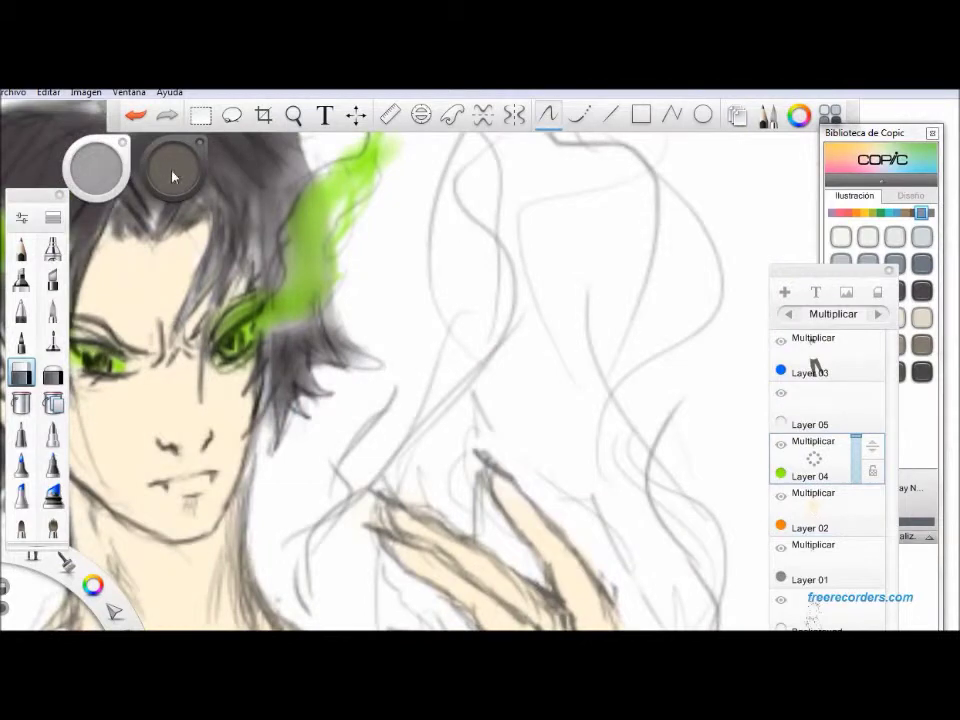
alt+click(330, 230)
click(21, 465)
scroll(519, 548, down, 3)
mouse_move(518, 548)
mouse_down()
mouse_move(493, 471)
mouse_move(504, 236)
mouse_move(470, 420)
mouse_move(556, 240)
mouse_up()
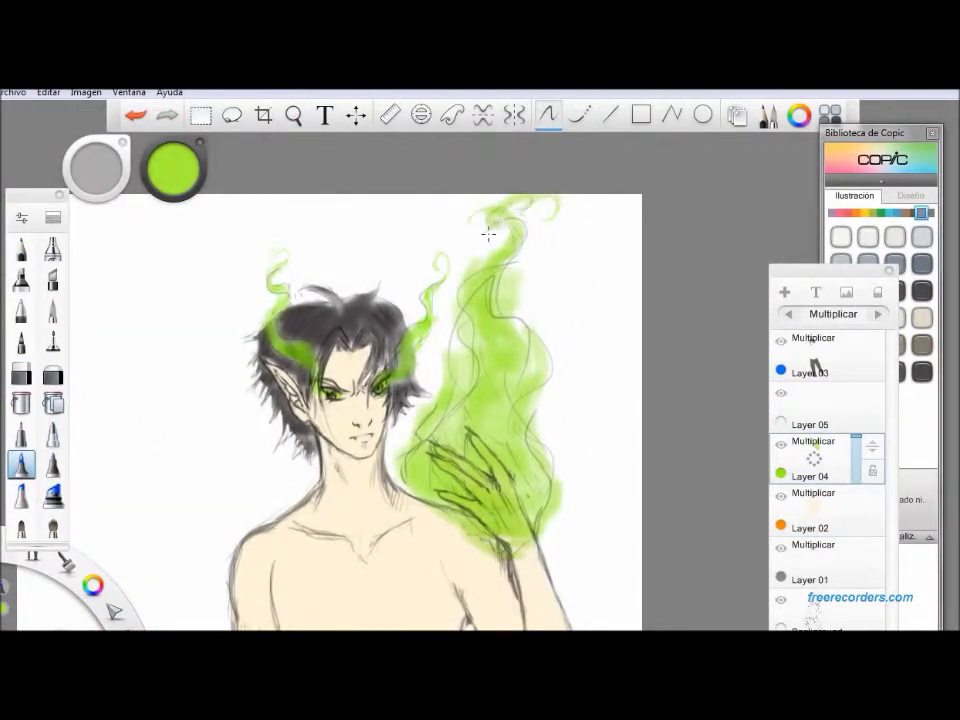
- Paint the flame surrounding the lowered hand green on Layer 04 with the wide and narrow markers
scroll(510, 268, down, 3)
scroll(420, 528, up, 4)
click(53, 495)
mouse_move(260, 380)
mouse_down()
mouse_move(330, 540)
mouse_move(431, 437)
mouse_up()
click(21, 495)
drag(262, 340, 302, 311)
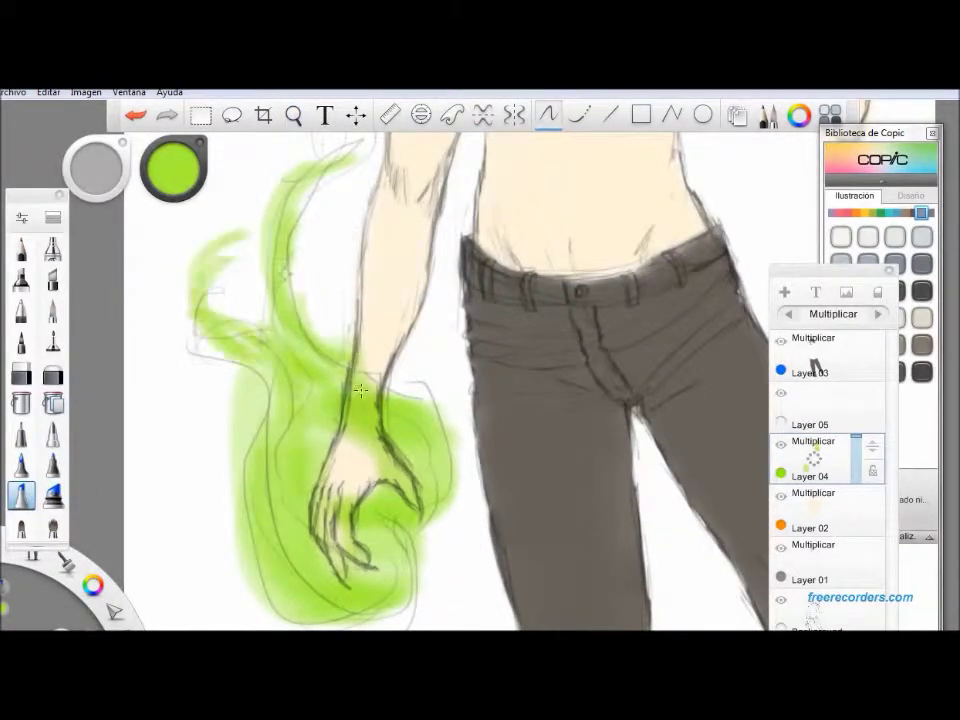
- Extend the lower flame's green tendrils upward beside the forearm into curled tips
click(52, 495)
drag(357, 535, 373, 468)
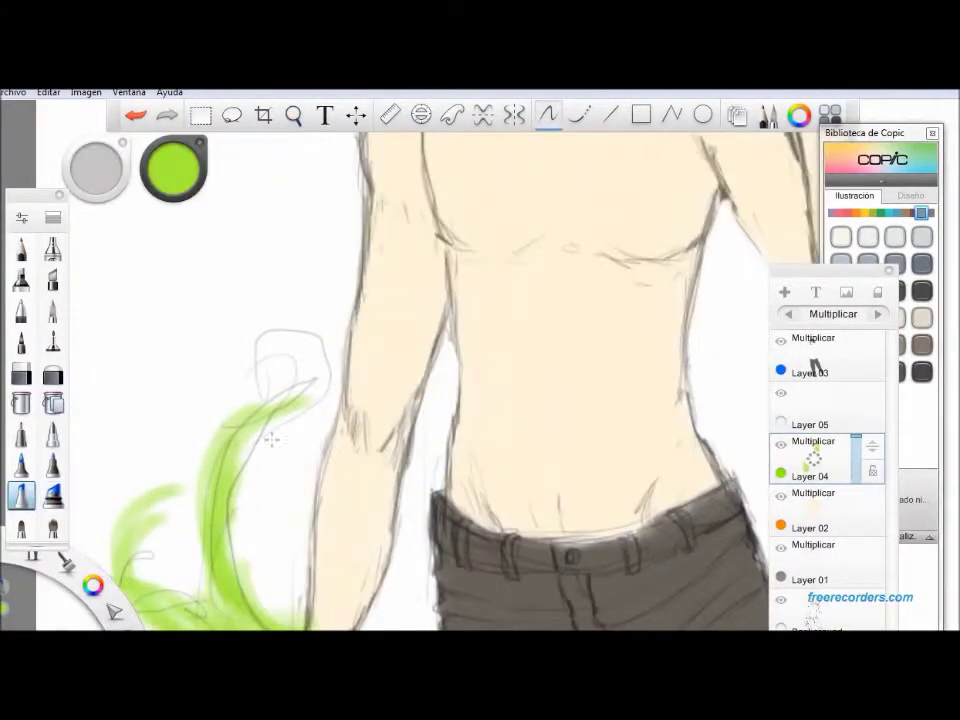
mouse_move(272, 437)
mouse_down()
mouse_move(242, 499)
mouse_move(150, 560)
mouse_move(176, 505)
mouse_up()
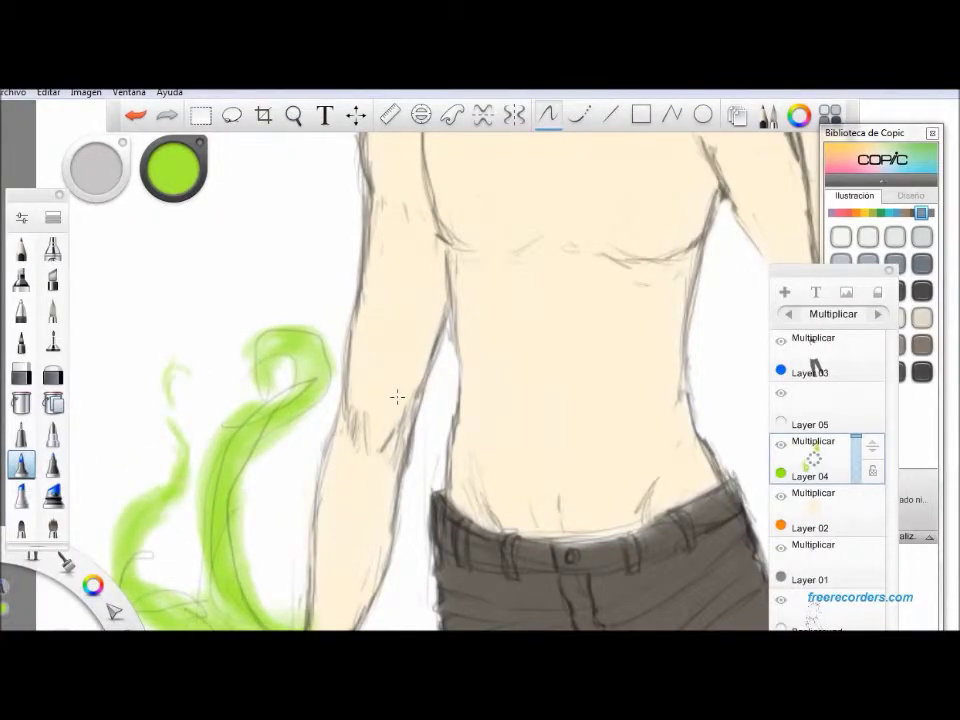